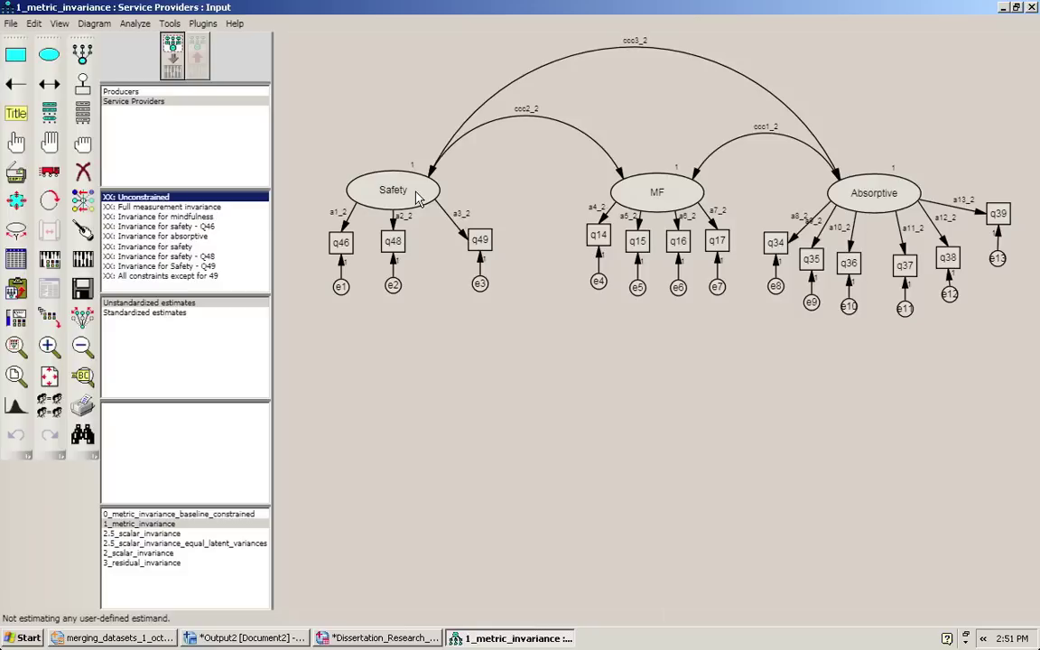
# Compare the path labels in the diagram between the Producers and Service Providers groups
pyautogui.click(136, 91)
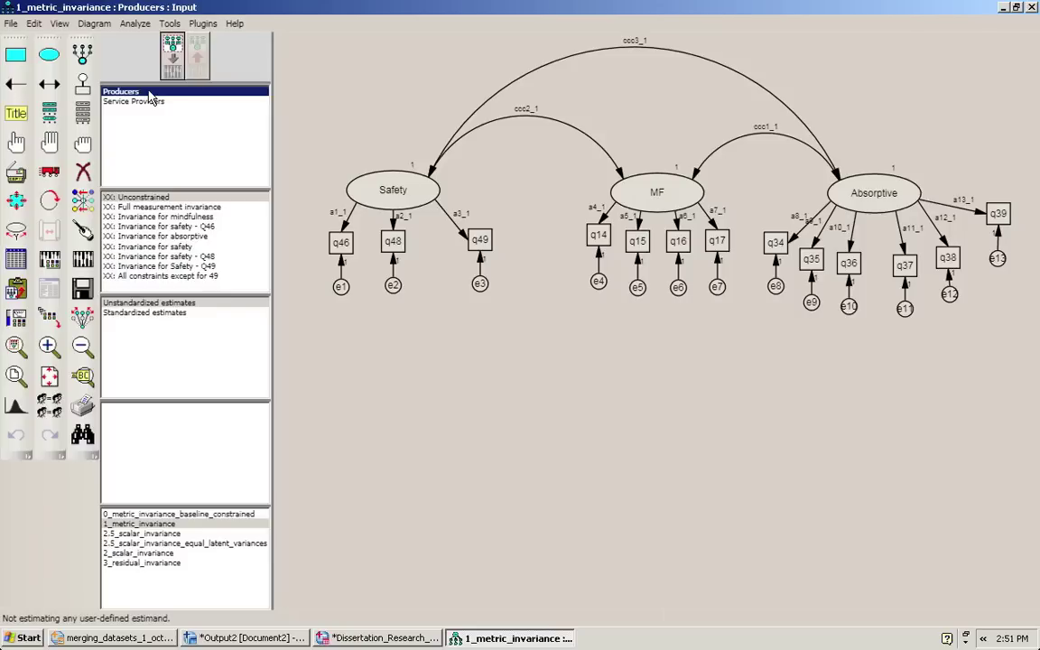
pyautogui.press('Down')
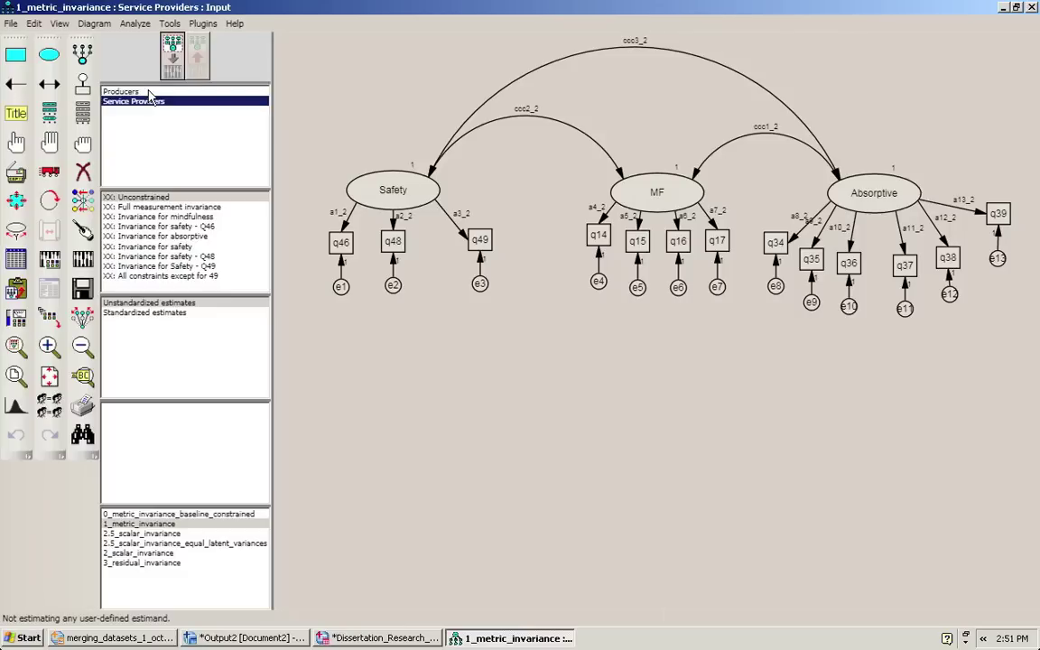
pyautogui.click(149, 91)
pyautogui.press('Down')
pyautogui.click(150, 92)
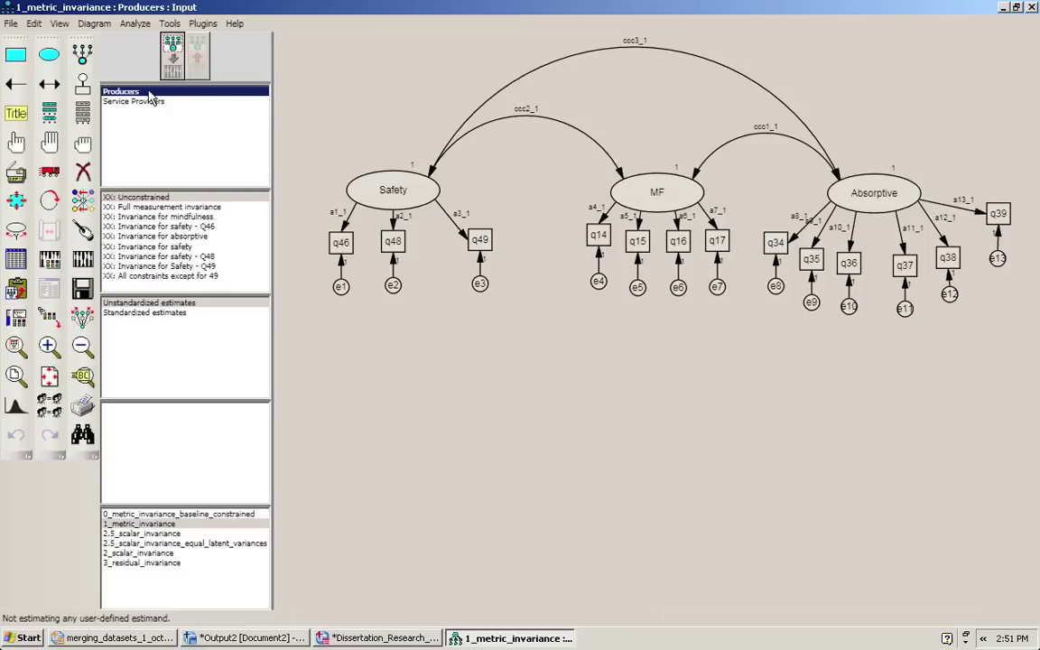
pyautogui.press('Down')
pyautogui.click(150, 92)
# Review the parameter constraints of the Full measurement invariance model against the Producers path diagram
pyautogui.doubleClick(208, 207)
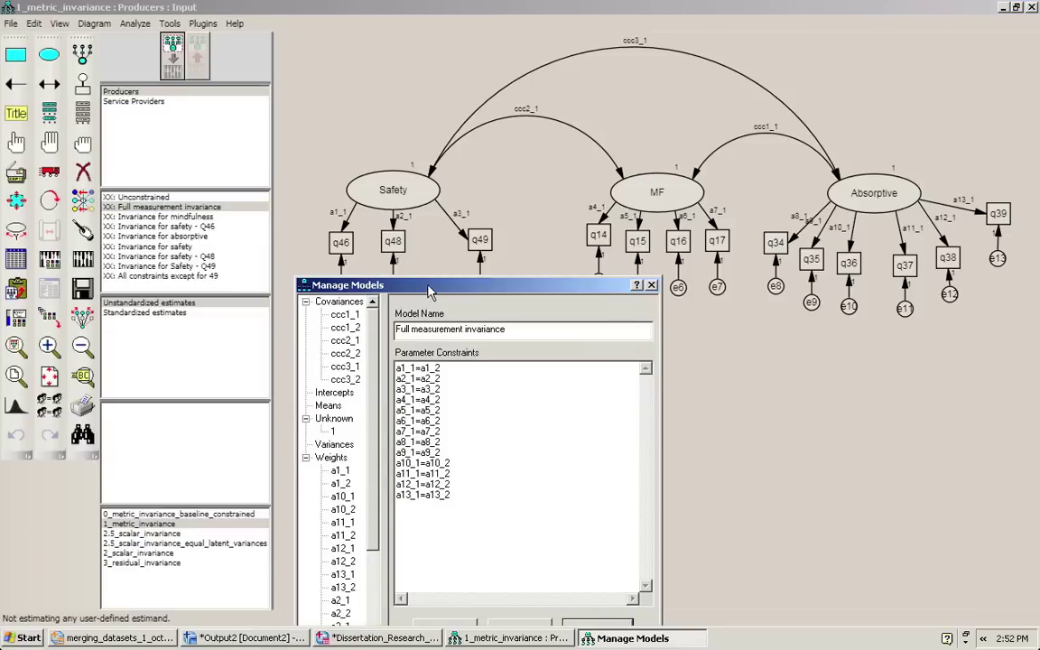
pyautogui.moveTo(427, 296); pyautogui.dragTo(203, 253)
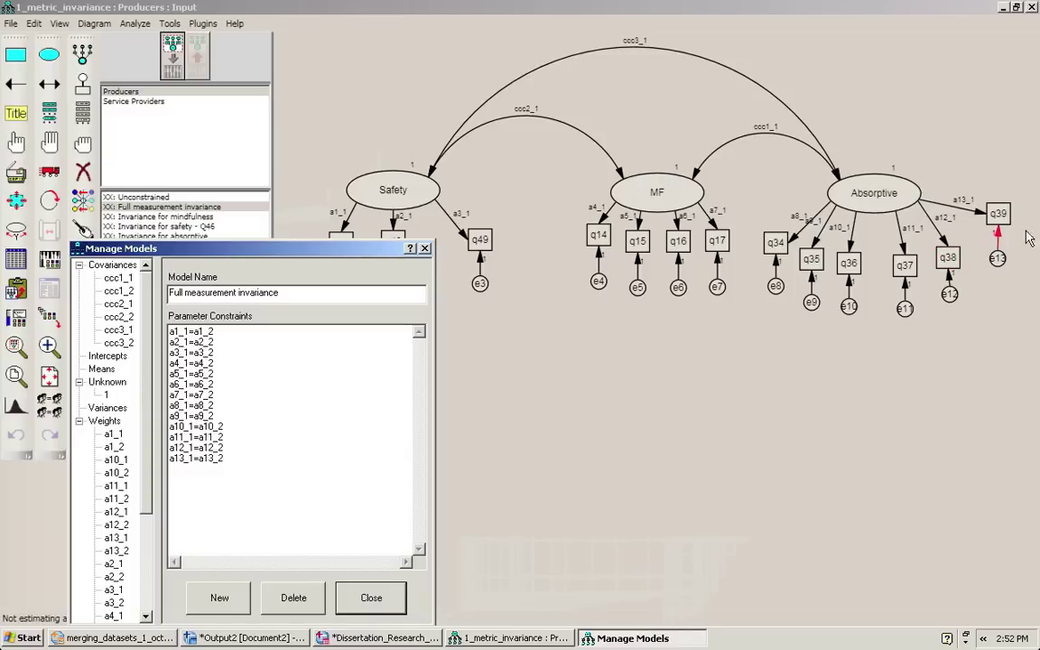
pyautogui.click(424, 249)
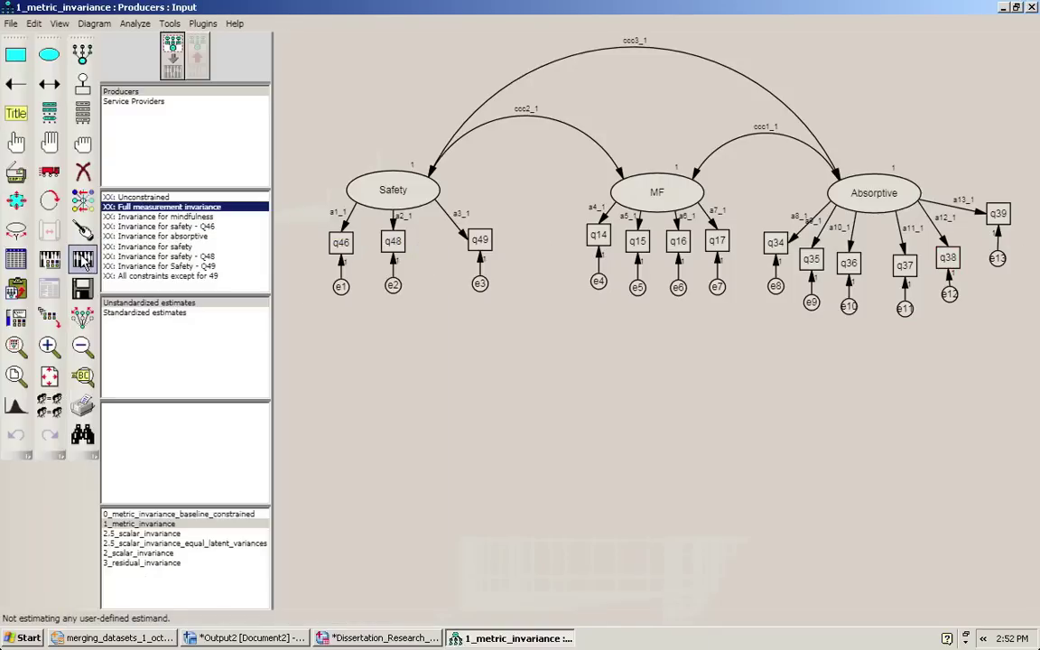
# Try to calculate the estimates with the currently linked data files
pyautogui.click(81, 256)
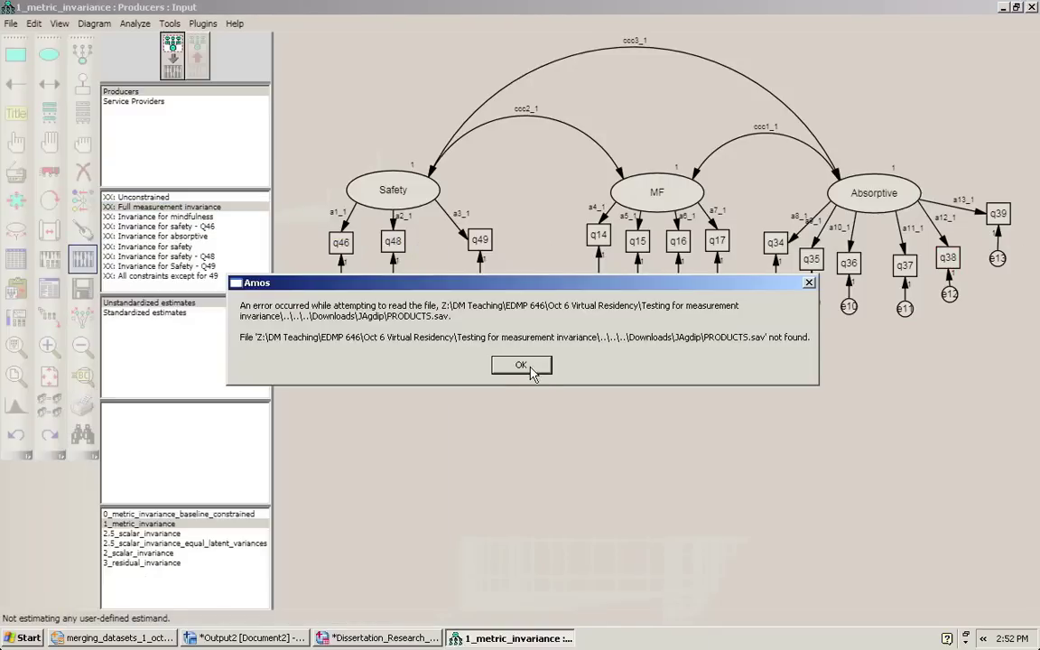
pyautogui.click(533, 365)
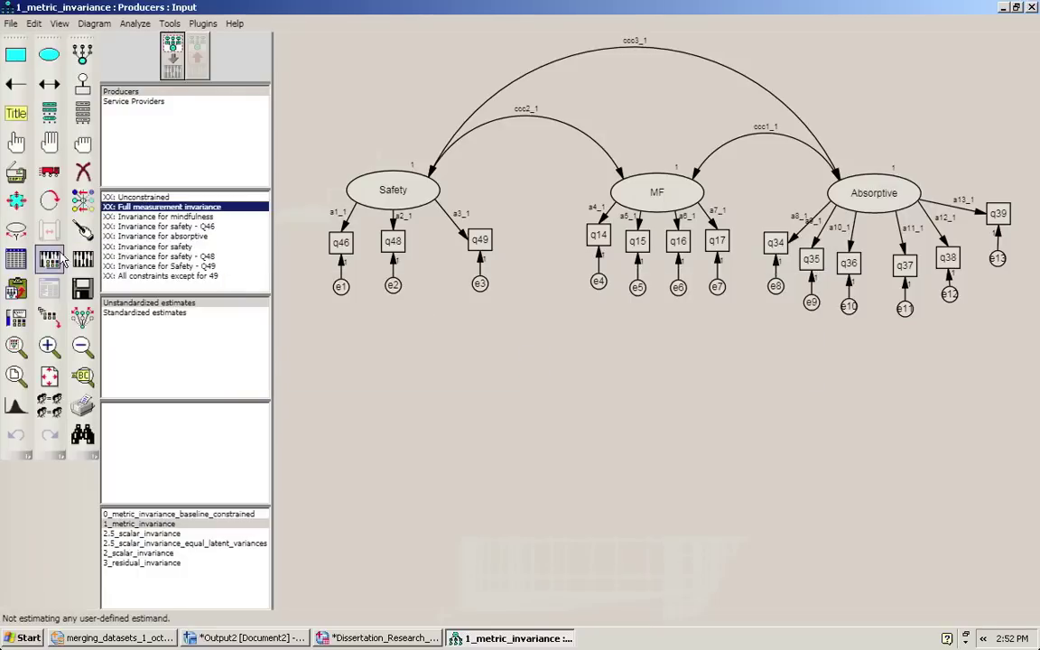
# Link PRODUCTS to the Producers group and SERVICES to the Service Providers group, using the data files in the Oct 6 Virtual Residency folder
pyautogui.click(16, 259)
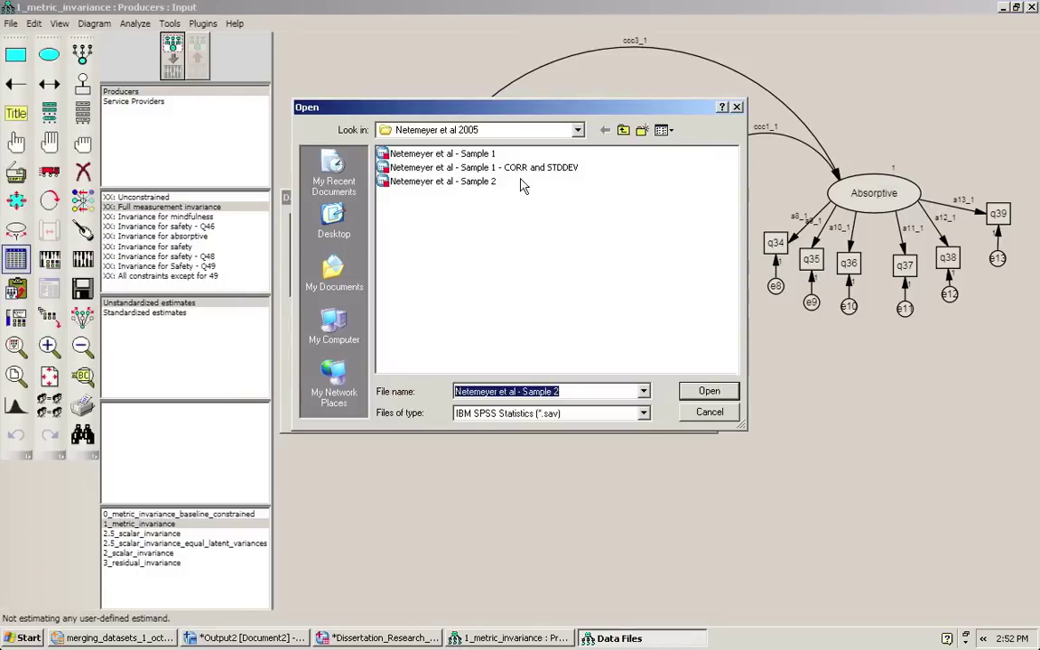
pyautogui.click(623, 130)
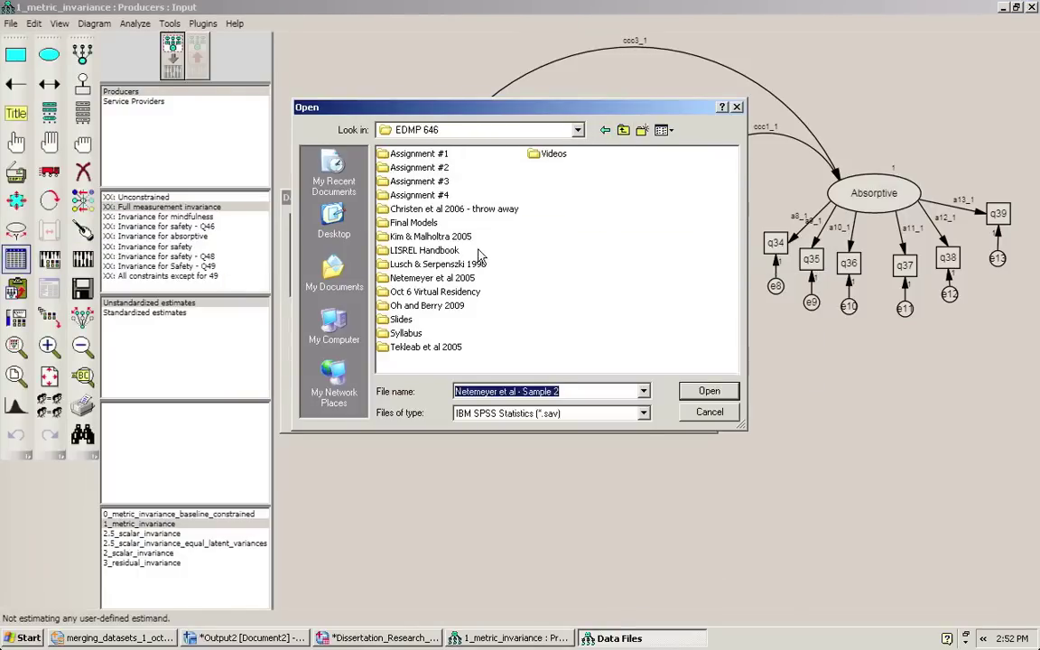
pyautogui.doubleClick(447, 294)
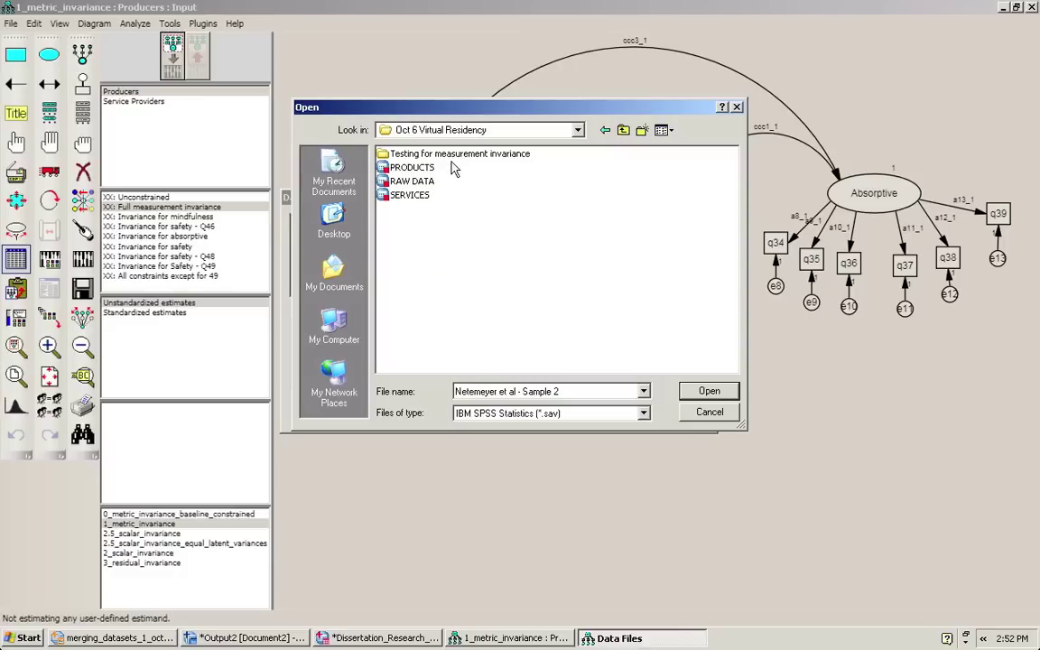
pyautogui.doubleClick(421, 170)
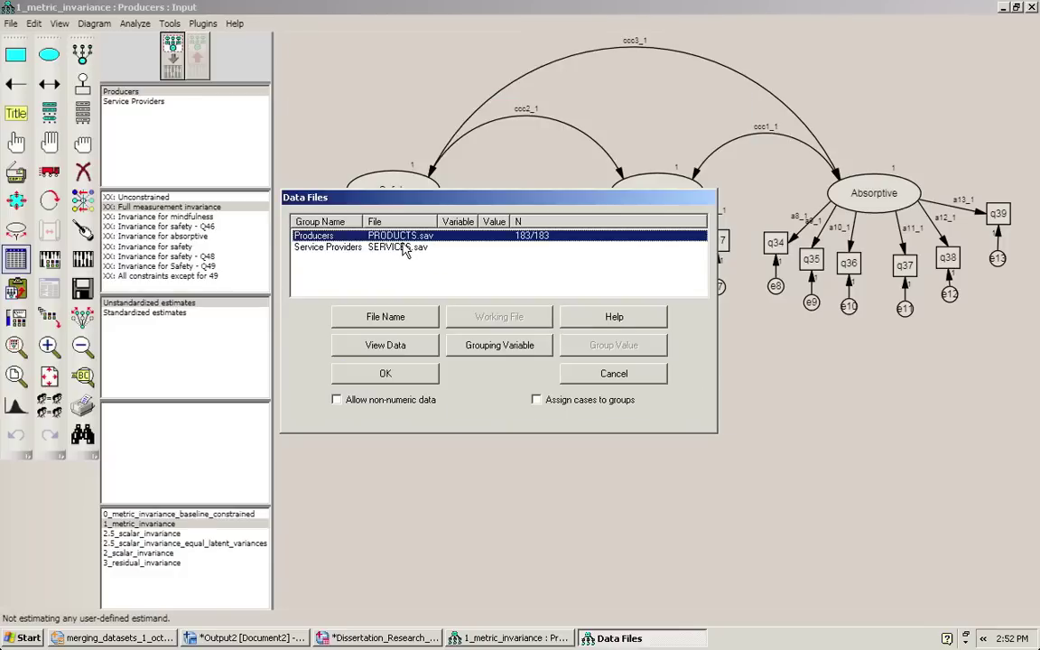
pyautogui.doubleClick(361, 234)
pyautogui.click(417, 196)
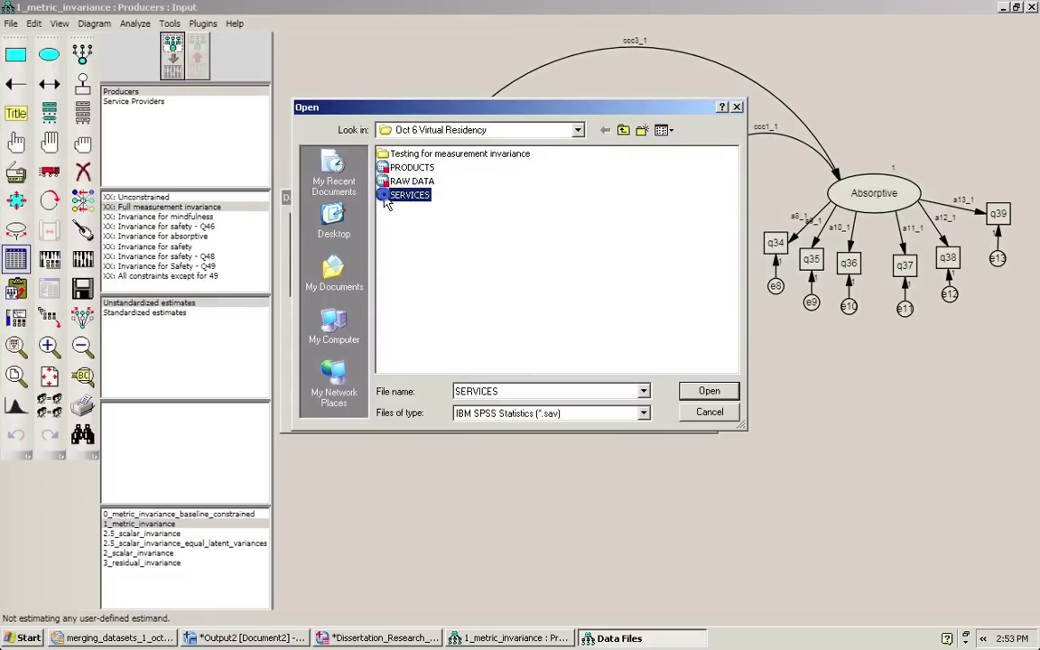
pyautogui.doubleClick(408, 195)
pyautogui.click(386, 374)
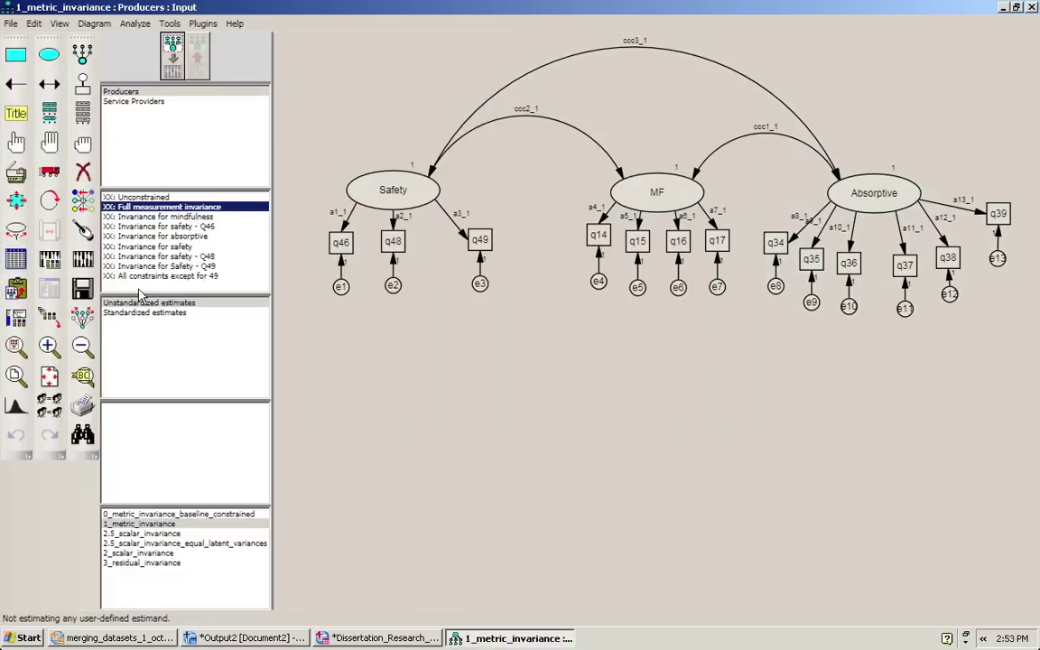
# Calculate the estimates for all models and show the text output in a maximized window
pyautogui.click(83, 260)
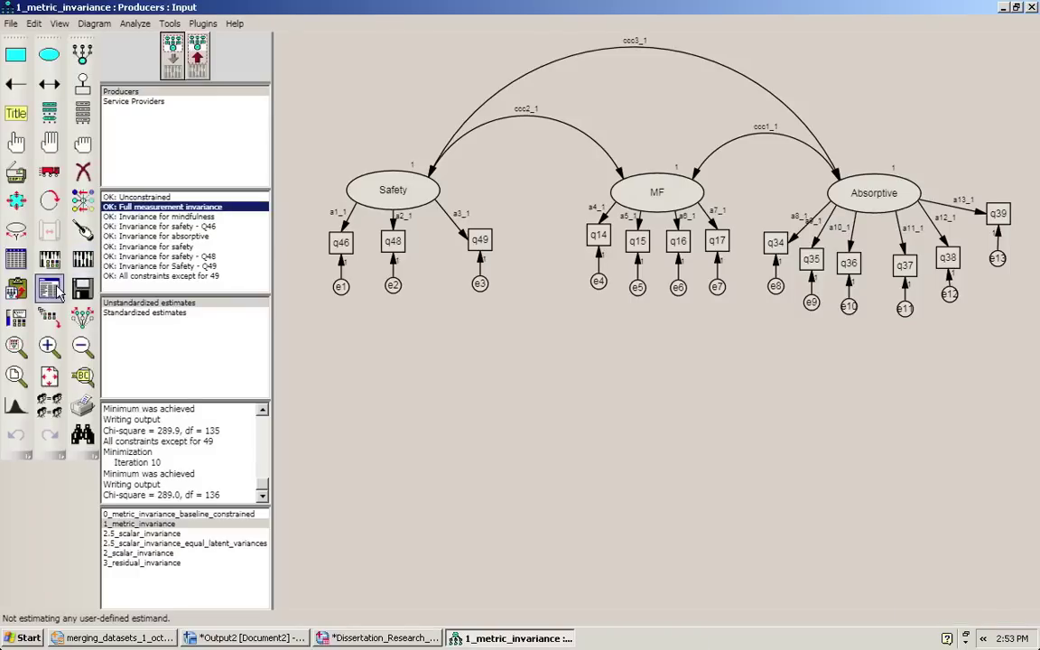
pyautogui.click(51, 288)
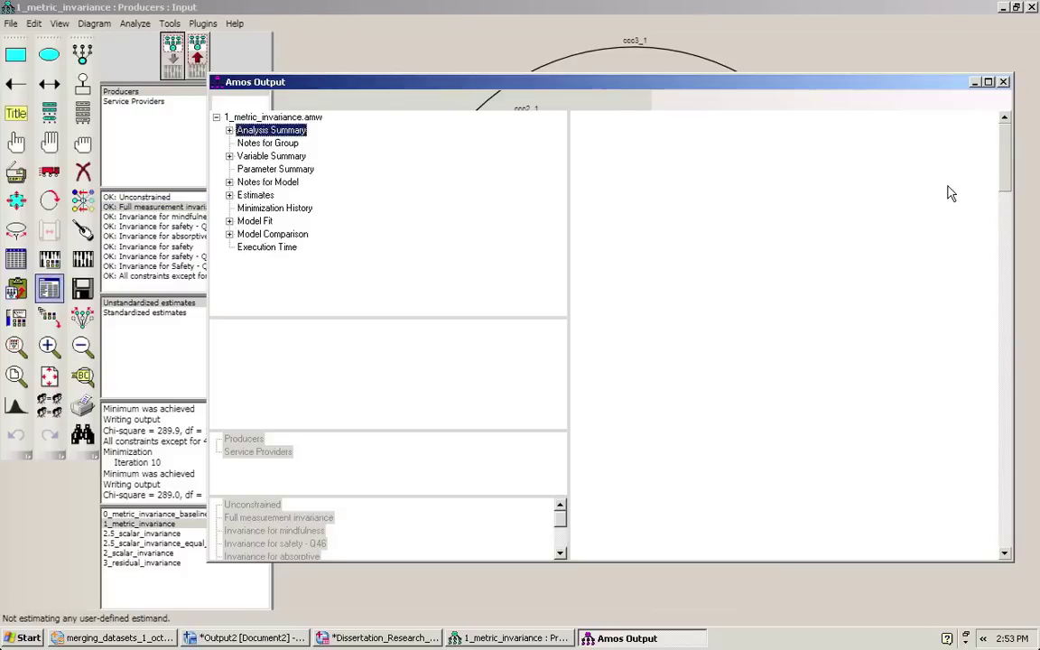
pyautogui.click(988, 83)
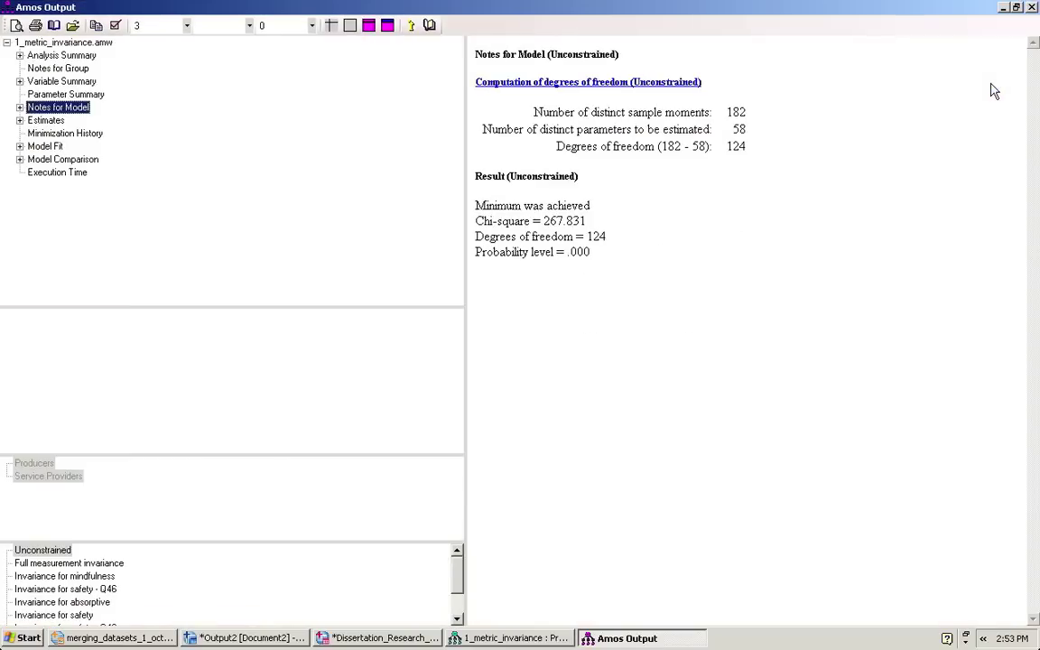
# Examine the nested model comparison that assumes the Unconstrained model to be correct, and close the output
pyautogui.click(19, 159)
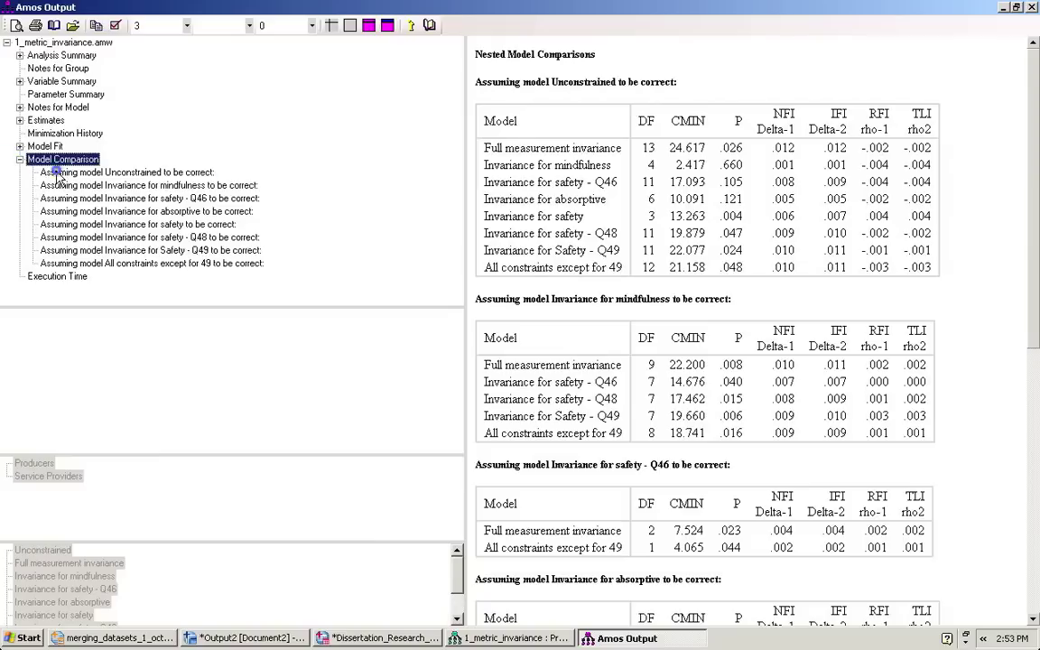
pyautogui.click(56, 172)
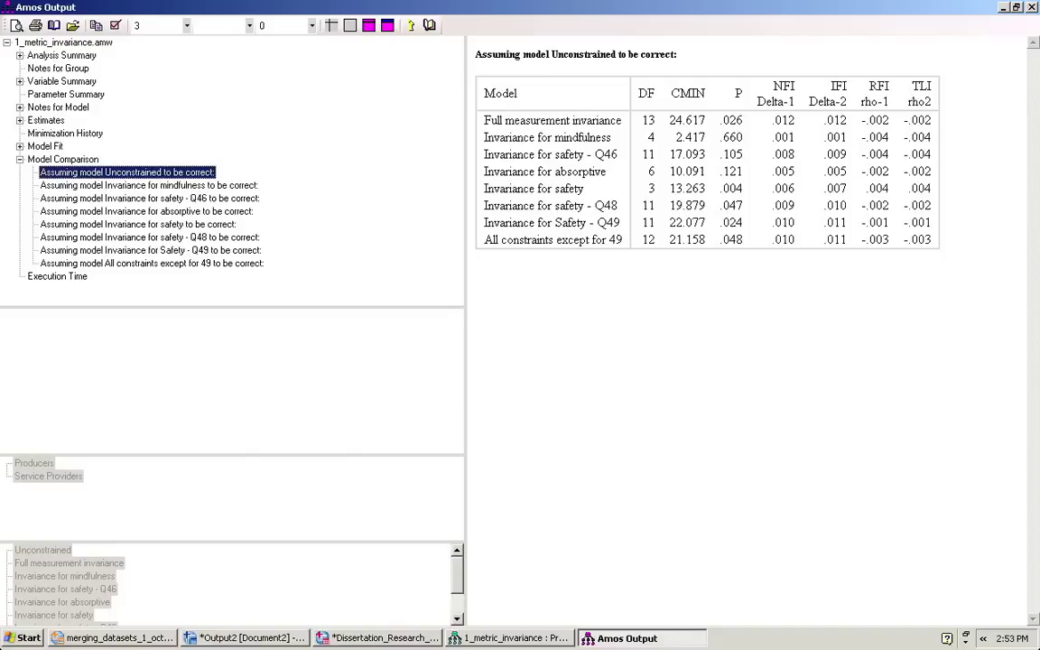
pyautogui.click(1032, 8)
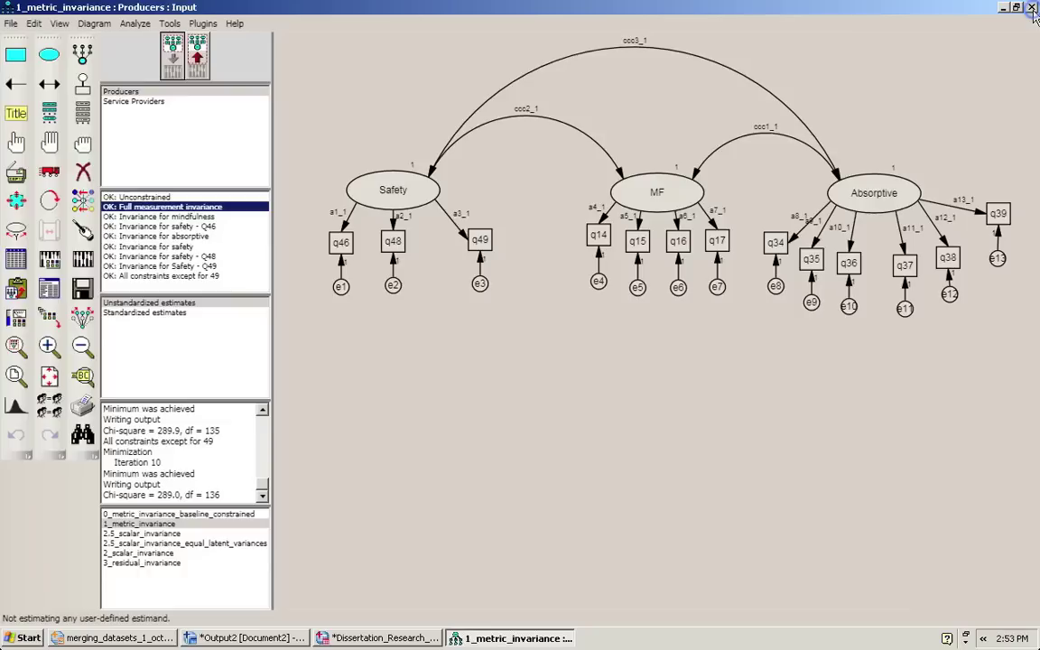
# Open the Full measurement invariance model's definition and highlight all its parameter constraints, from a1_1=a1_2 to a13_1=a13_2
pyautogui.doubleClick(177, 208)
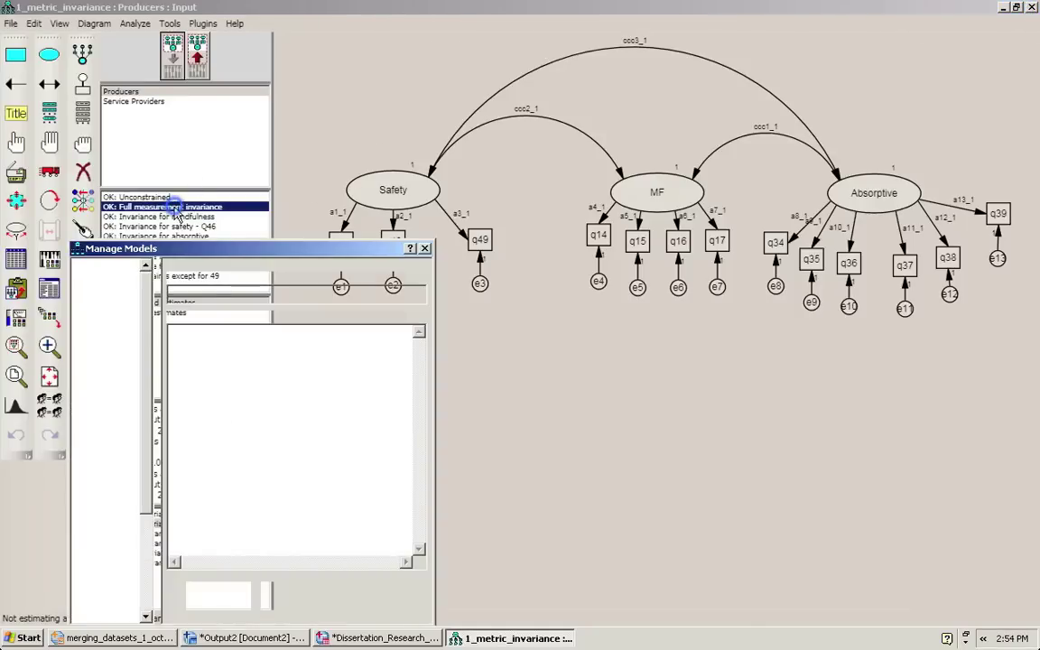
pyautogui.moveTo(228, 256); pyautogui.dragTo(593, 180)
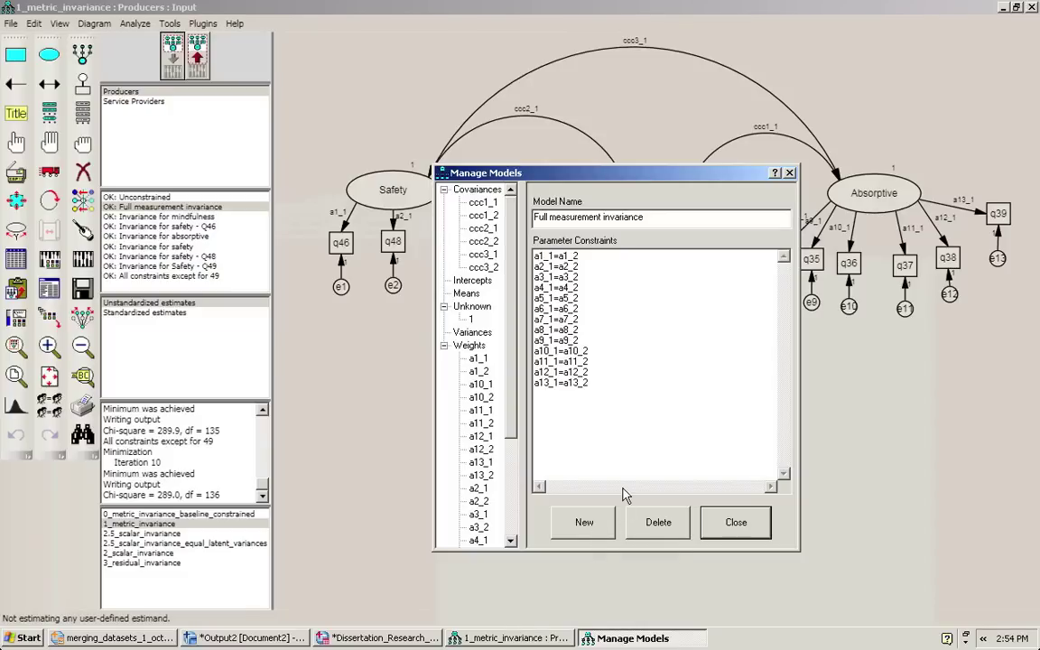
pyautogui.moveTo(585, 385); pyautogui.dragTo(534, 256)
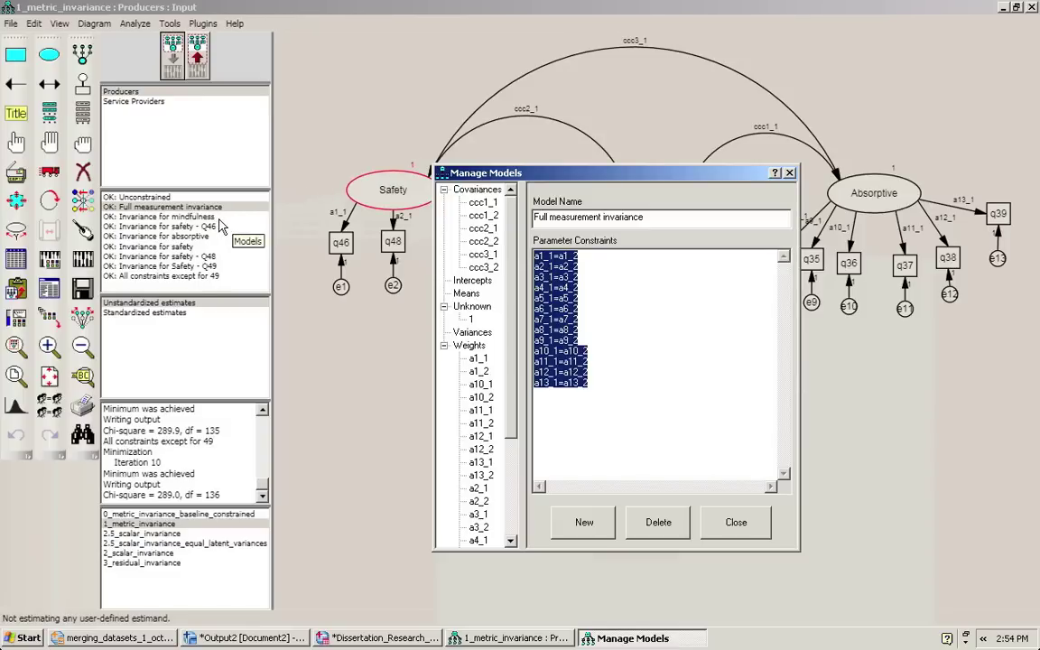
# Review the parameter constraints of the Invariance for mindfulness, Invariance for absorptive and Invariance for safety models
pyautogui.click(198, 220)
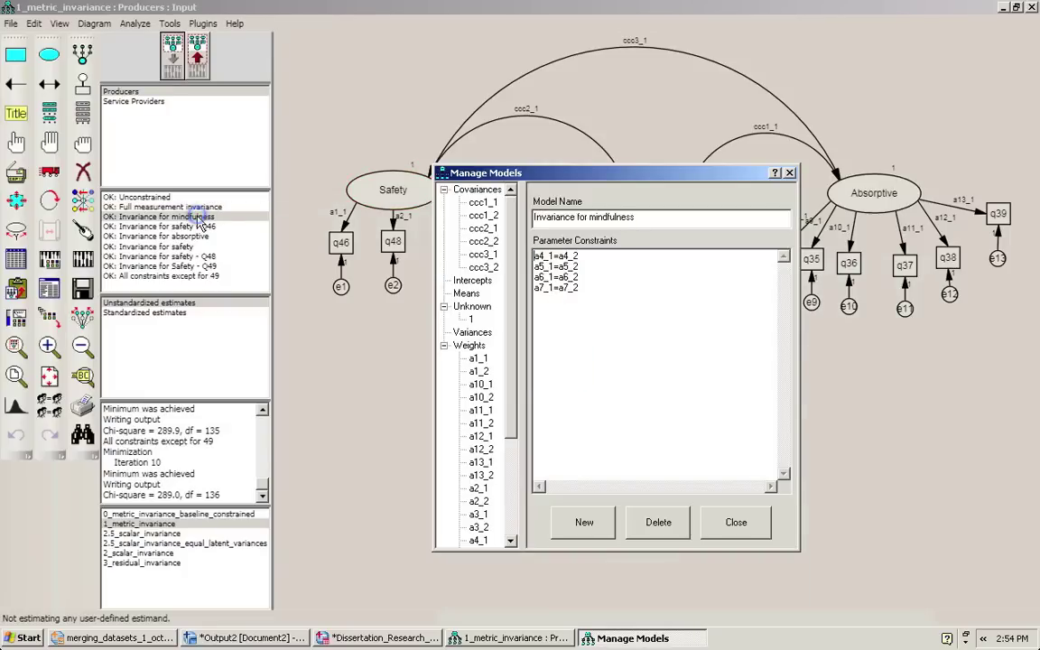
pyautogui.moveTo(663, 172); pyautogui.dragTo(477, 290)
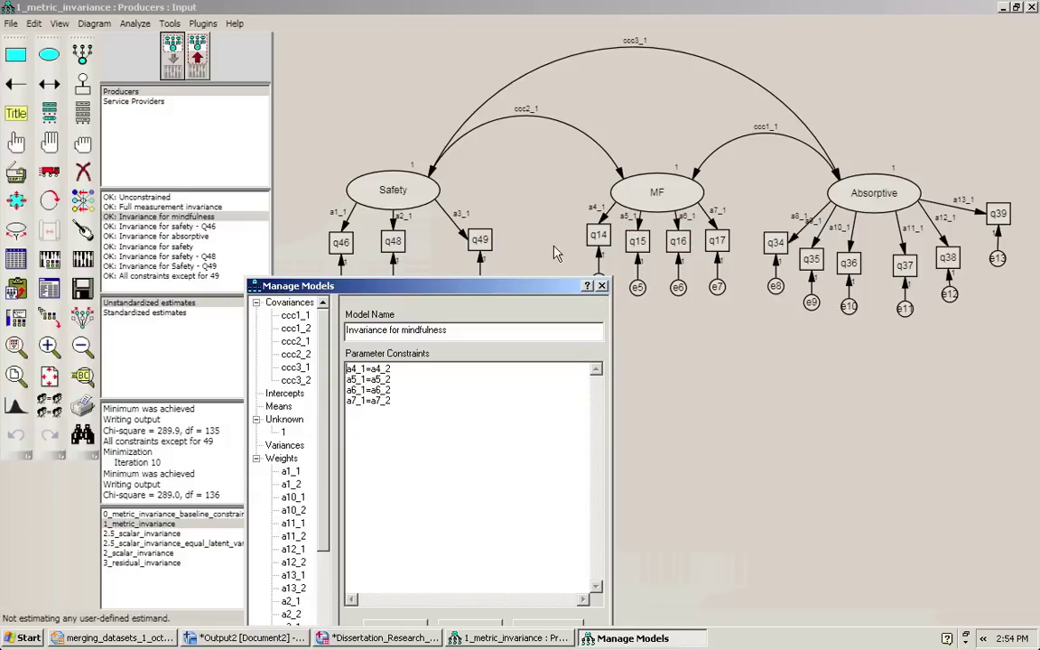
pyautogui.click(184, 236)
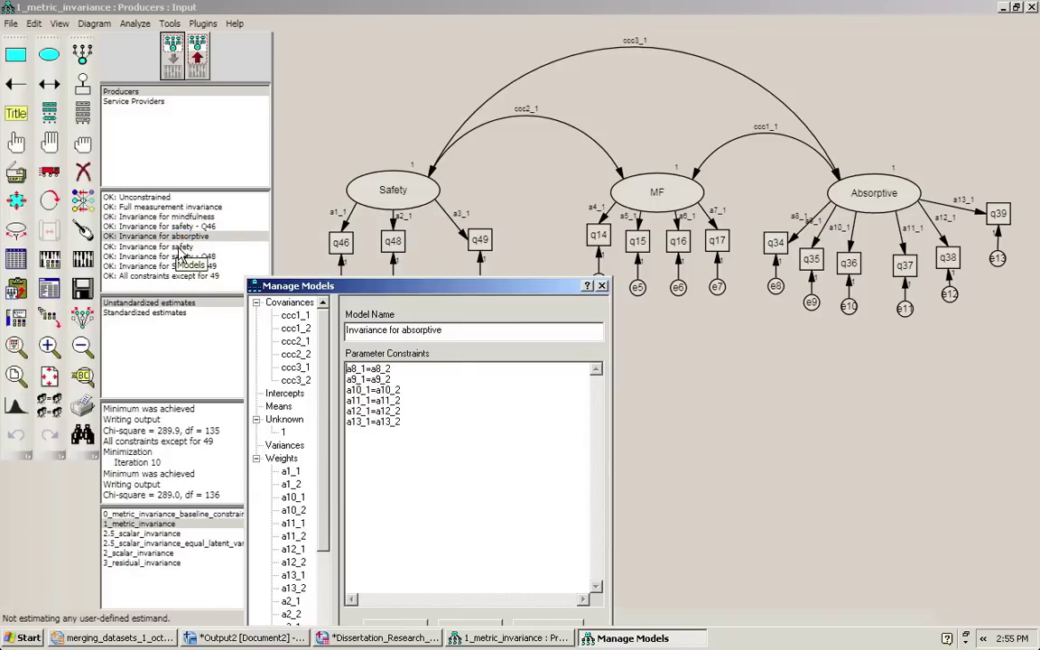
pyautogui.click(174, 247)
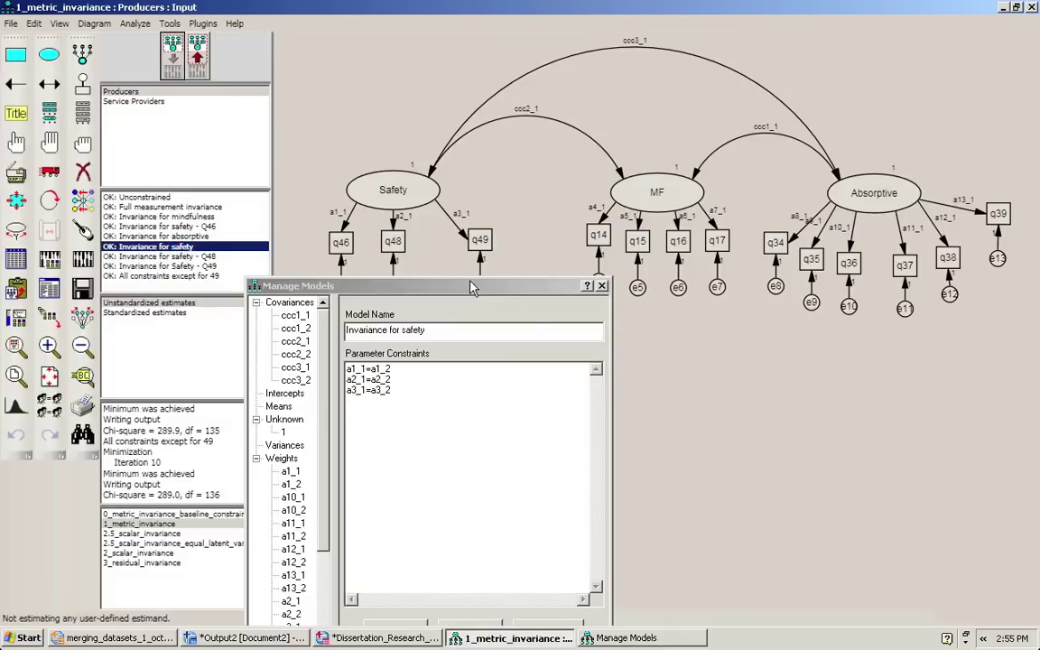
pyautogui.moveTo(469, 293); pyautogui.dragTo(520, 181)
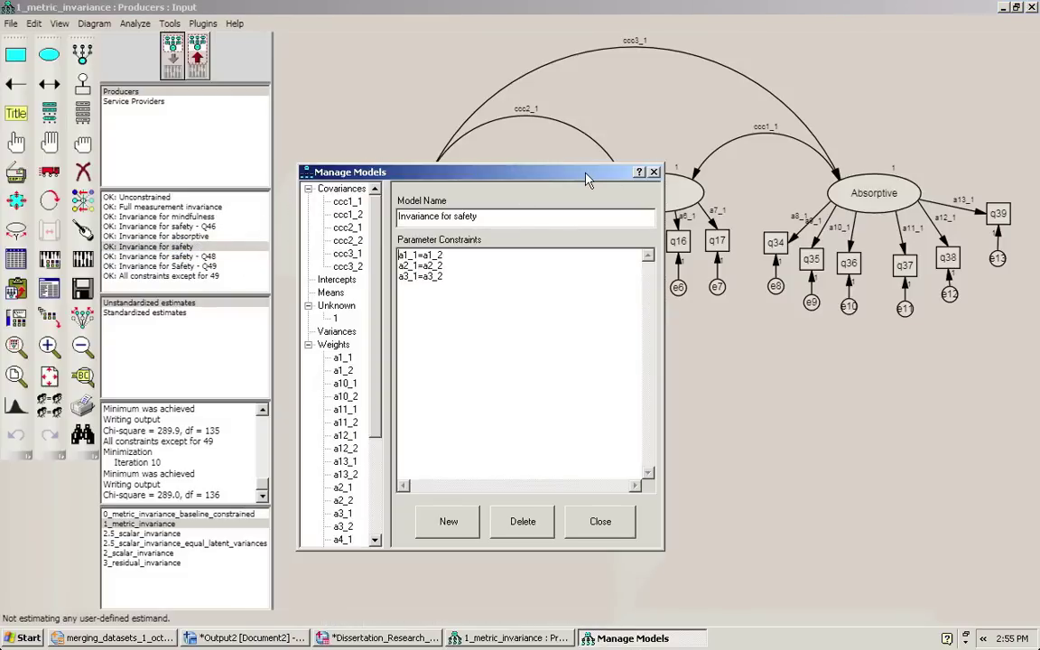
pyautogui.moveTo(591, 178); pyautogui.dragTo(594, 217)
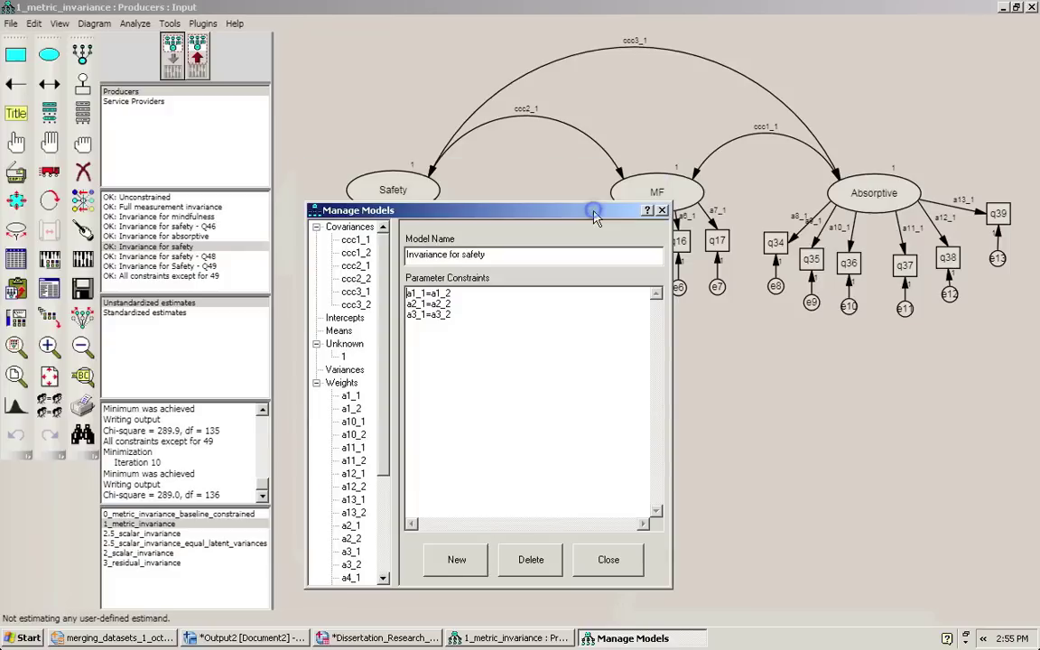
pyautogui.click(661, 210)
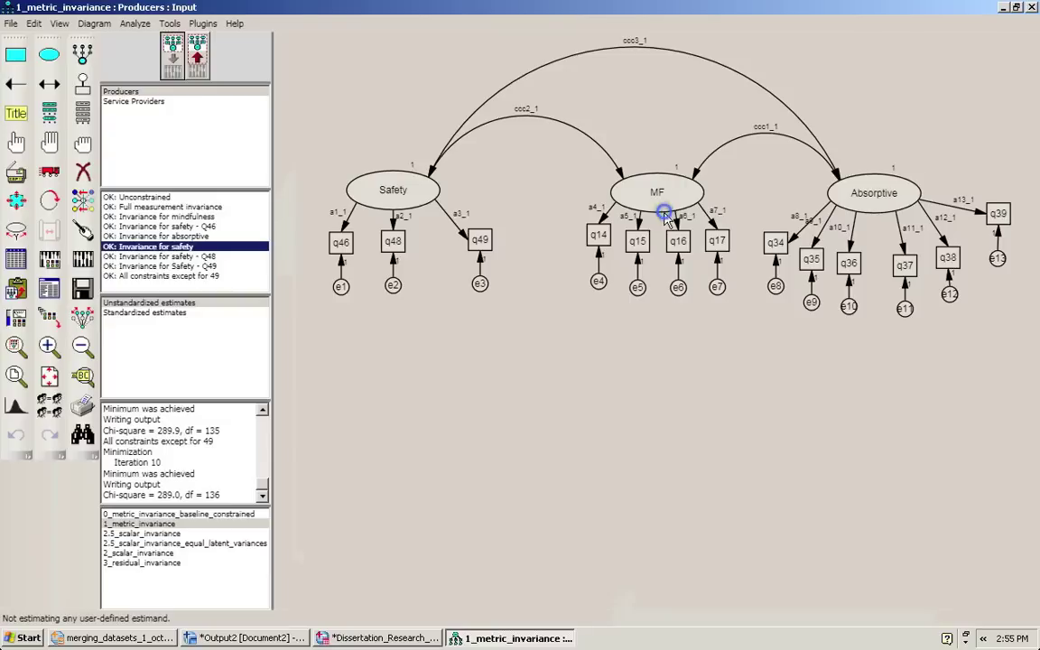
# Reopen the text output and check the mindfulness, absorptive and safety models in the comparison against the Unconstrained model
pyautogui.click(49, 289)
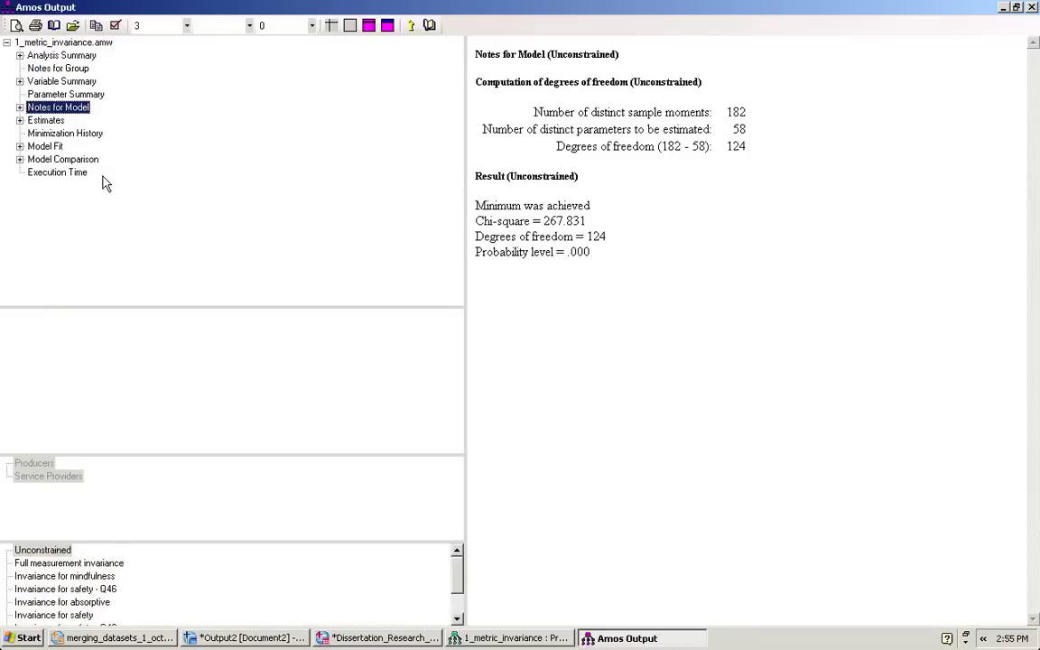
pyautogui.click(20, 159)
pyautogui.click(47, 173)
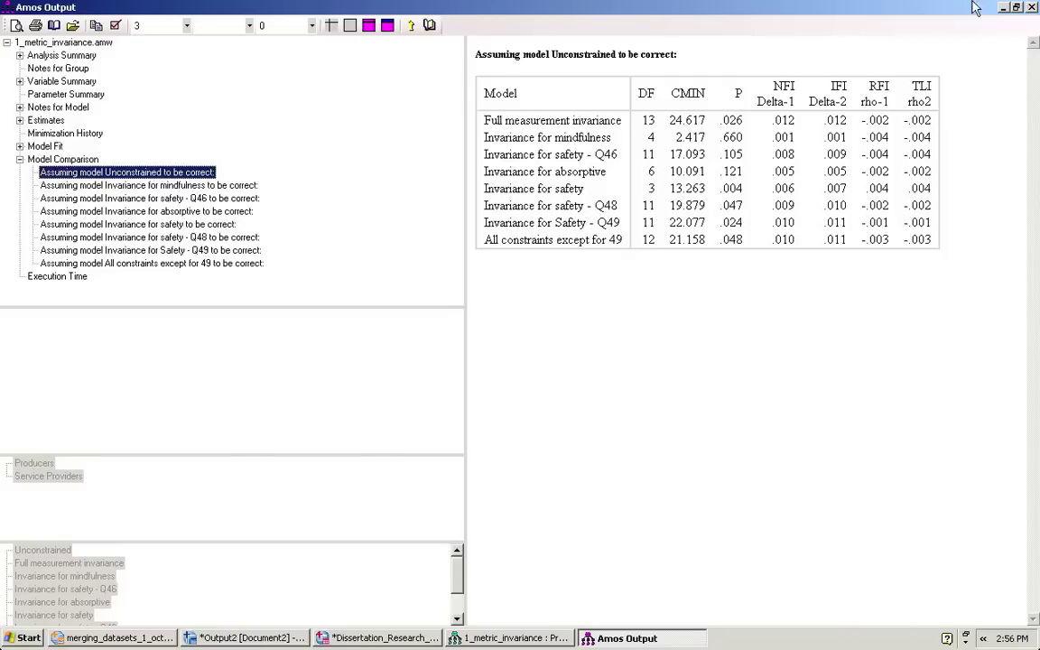
pyautogui.click(1031, 7)
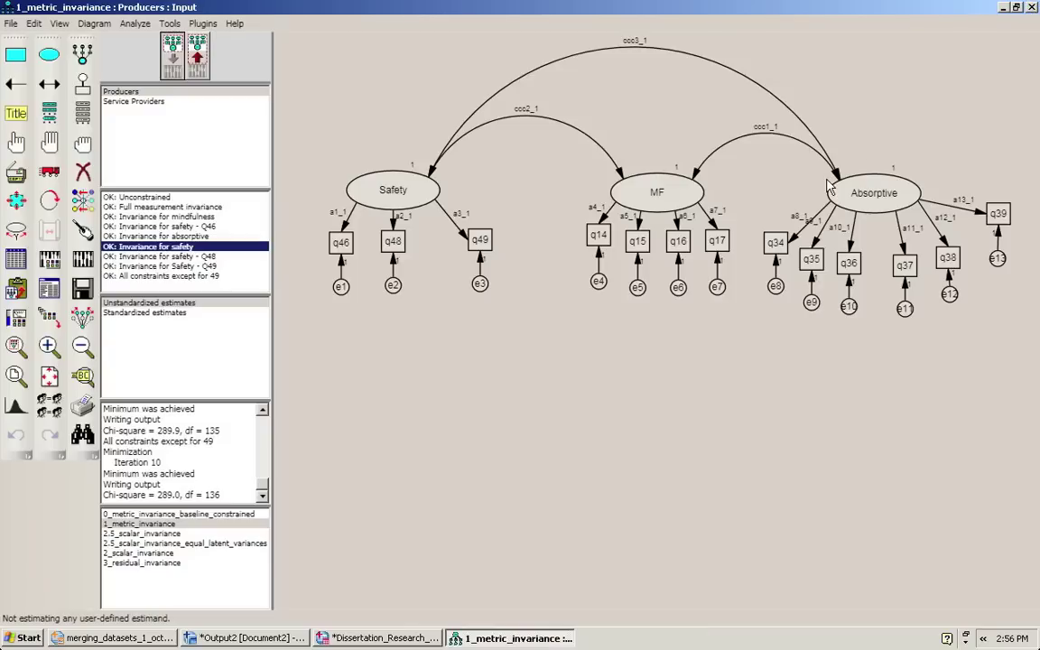
# Review the parameter constraints of the Invariance for safety model and its Q46, Q48 and Q49 item models, keeping the path diagram's Safety factor in view
pyautogui.doubleClick(178, 248)
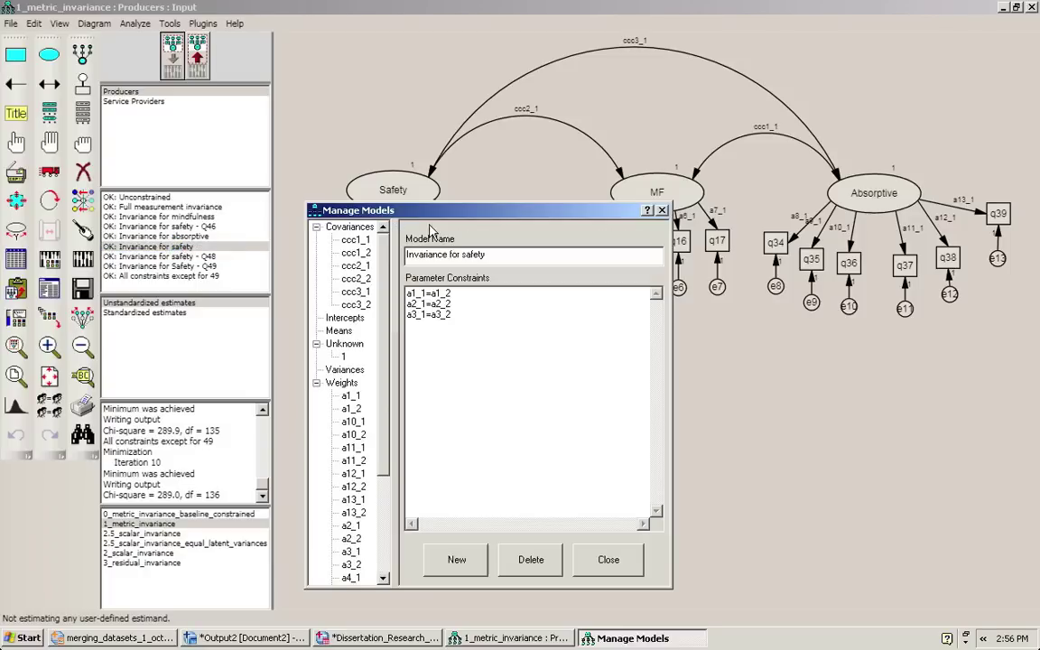
pyautogui.moveTo(597, 213); pyautogui.dragTo(861, 168)
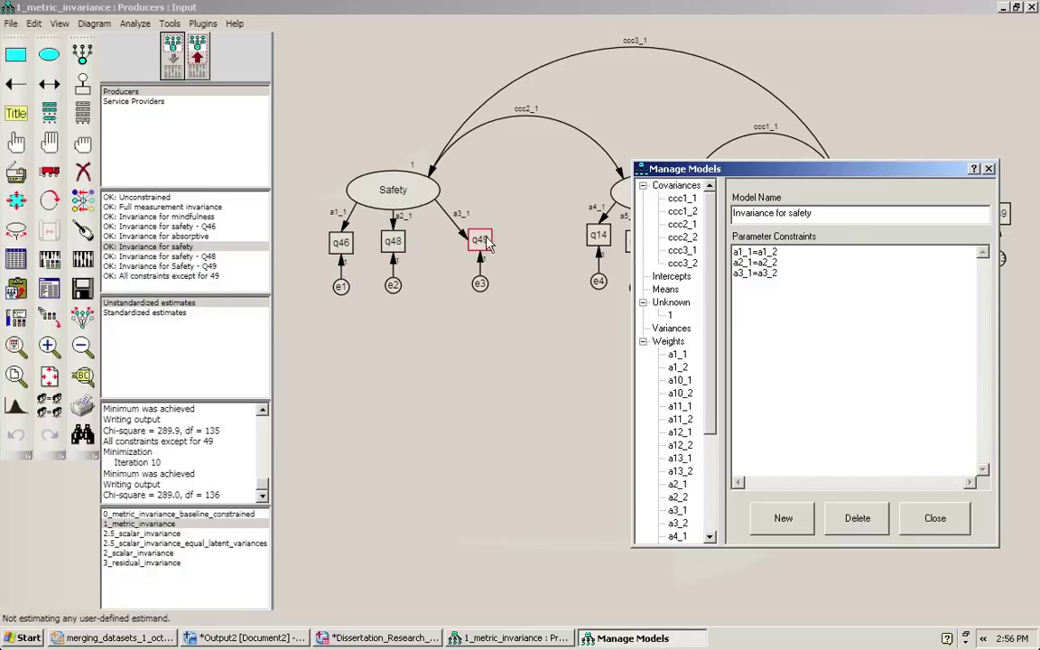
pyautogui.click(207, 227)
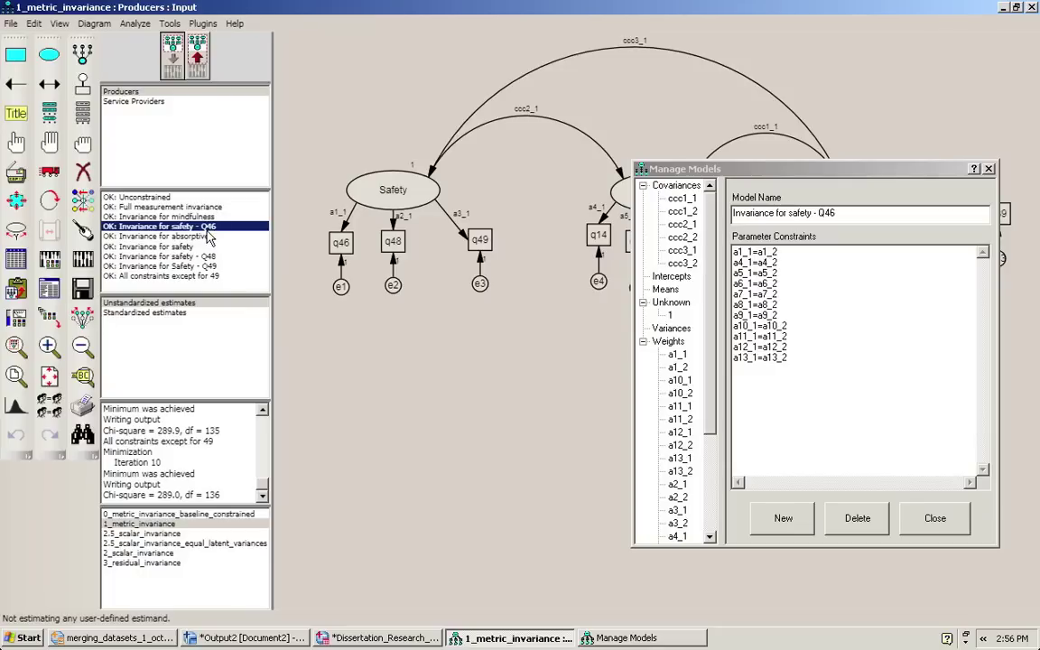
pyautogui.click(776, 352)
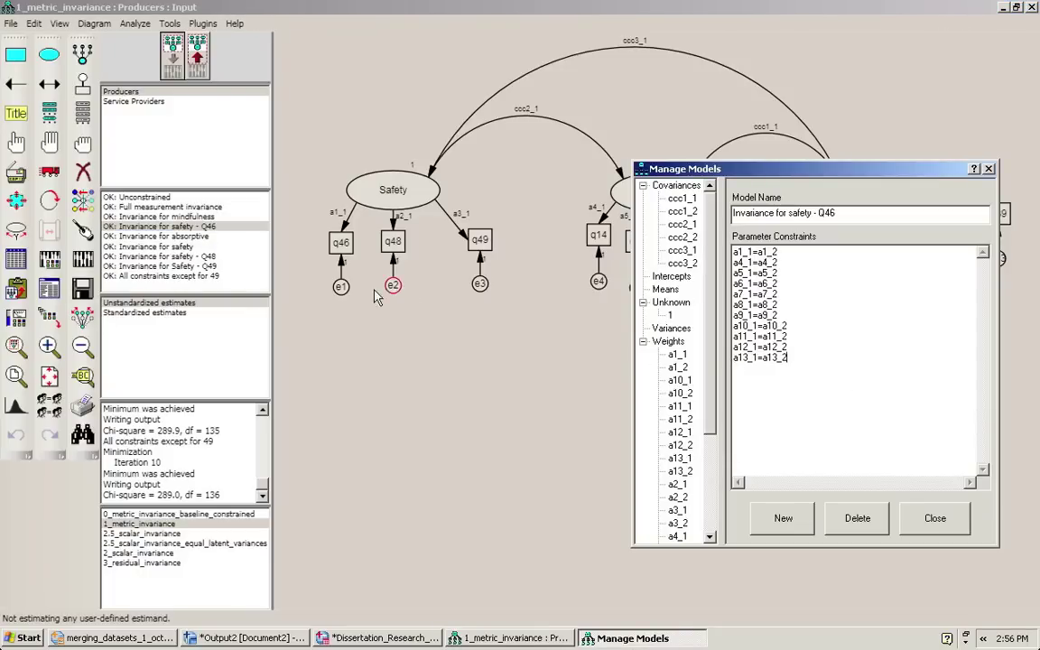
pyautogui.click(199, 257)
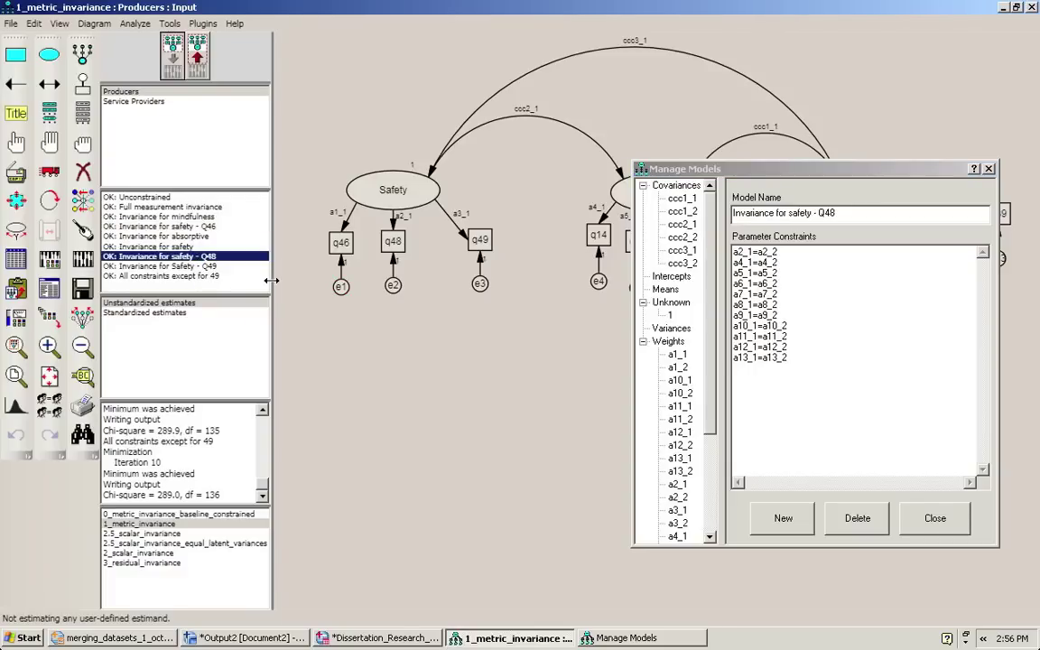
pyautogui.click(210, 268)
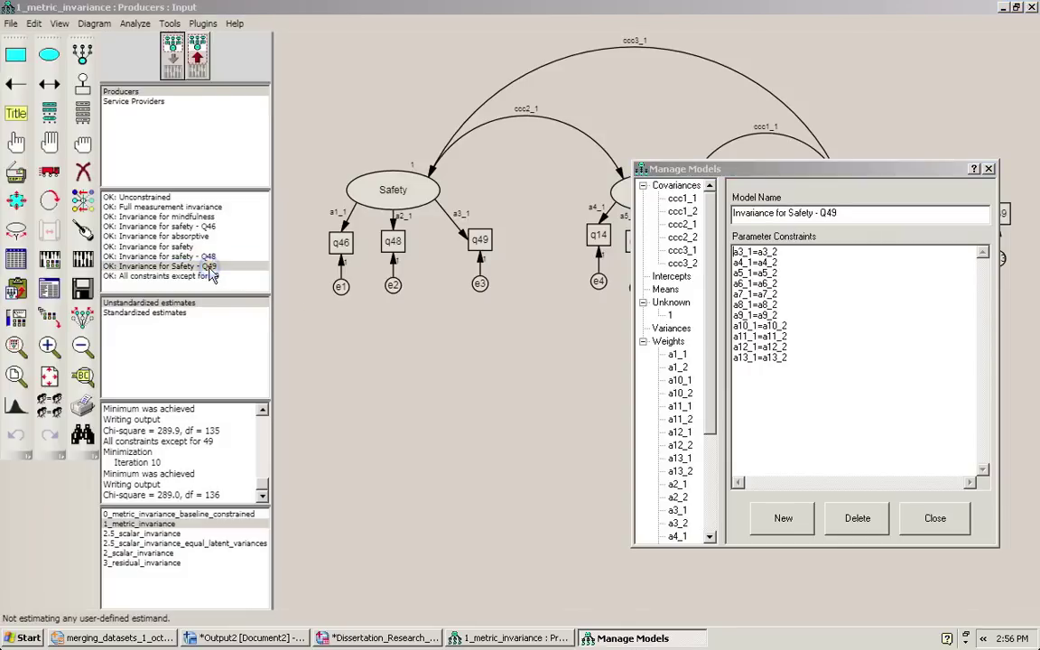
pyautogui.click(785, 327)
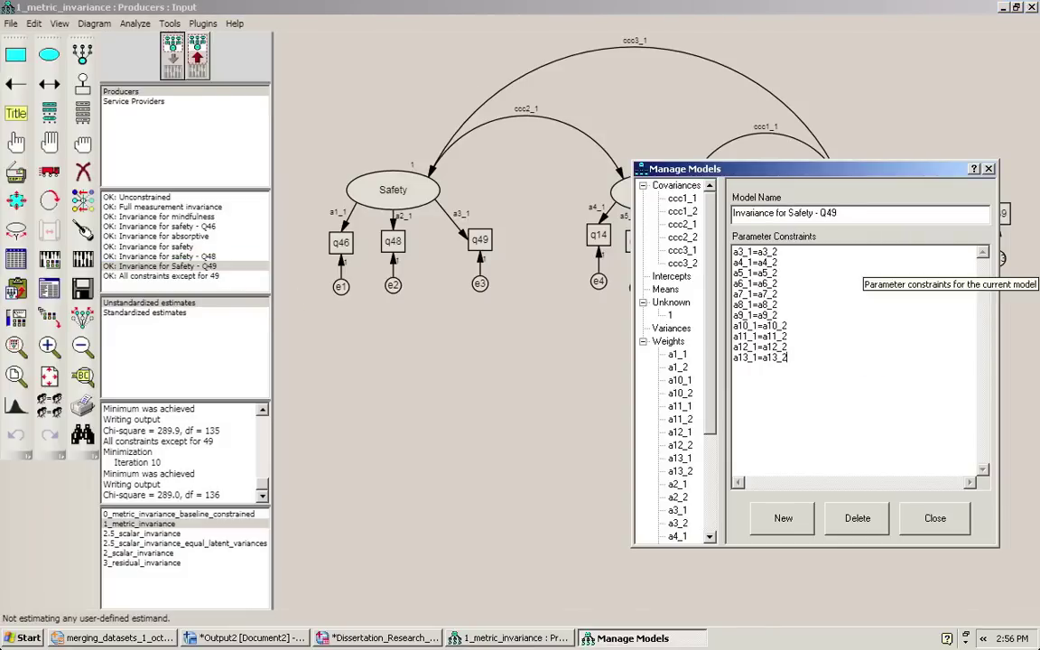
pyautogui.click(929, 516)
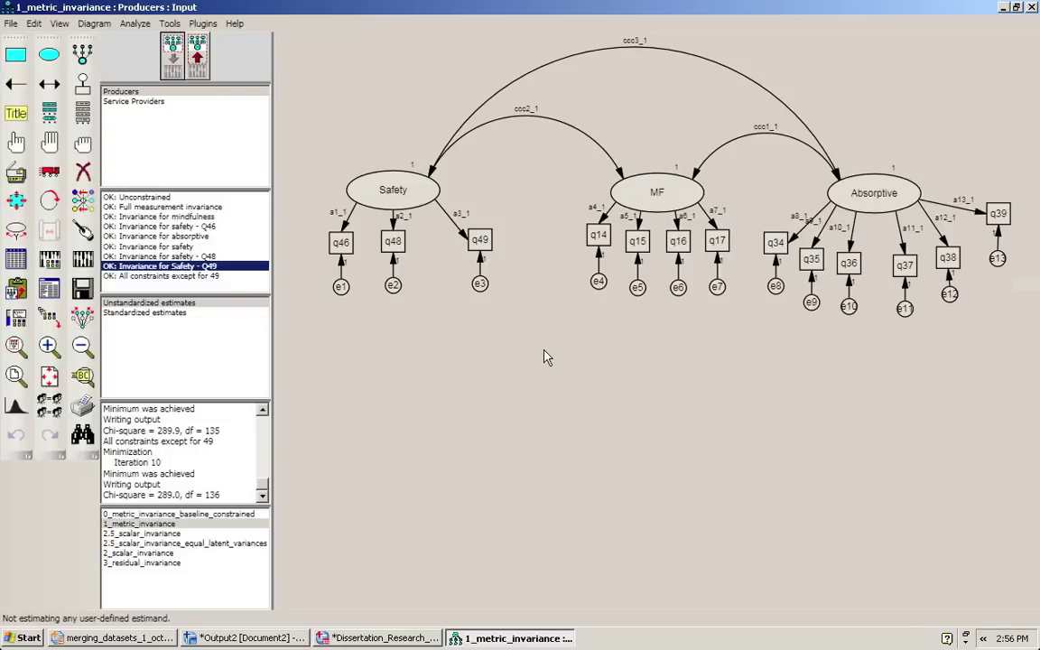
# Check the Q46, Q48 and Q49 safety models in the text output's comparison against the Unconstrained model, and close the output
pyautogui.click(52, 295)
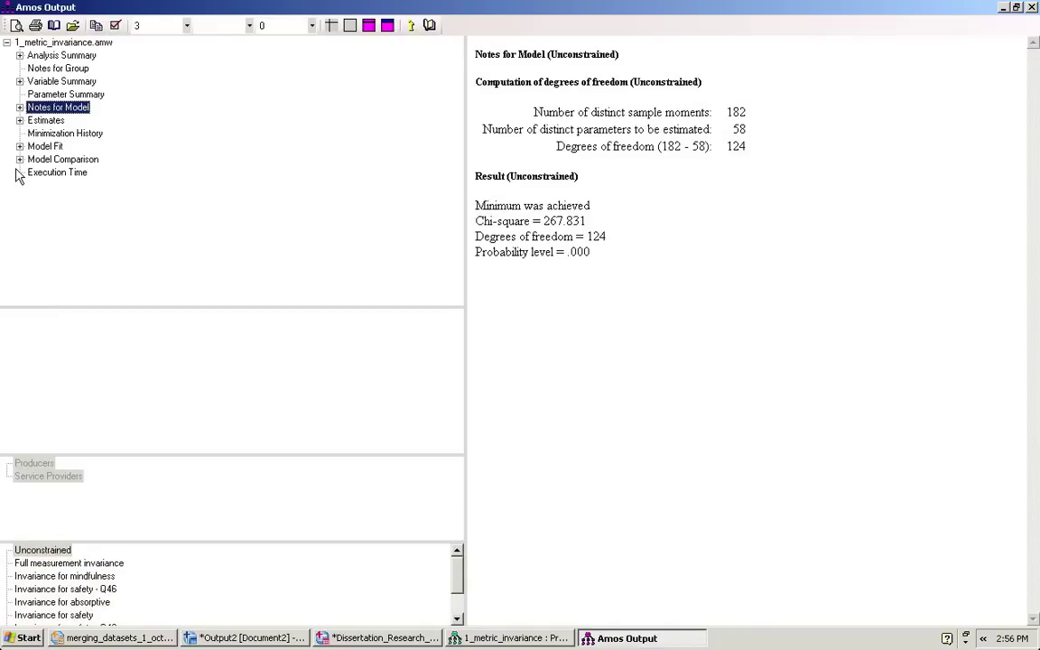
pyautogui.click(20, 162)
pyautogui.click(42, 172)
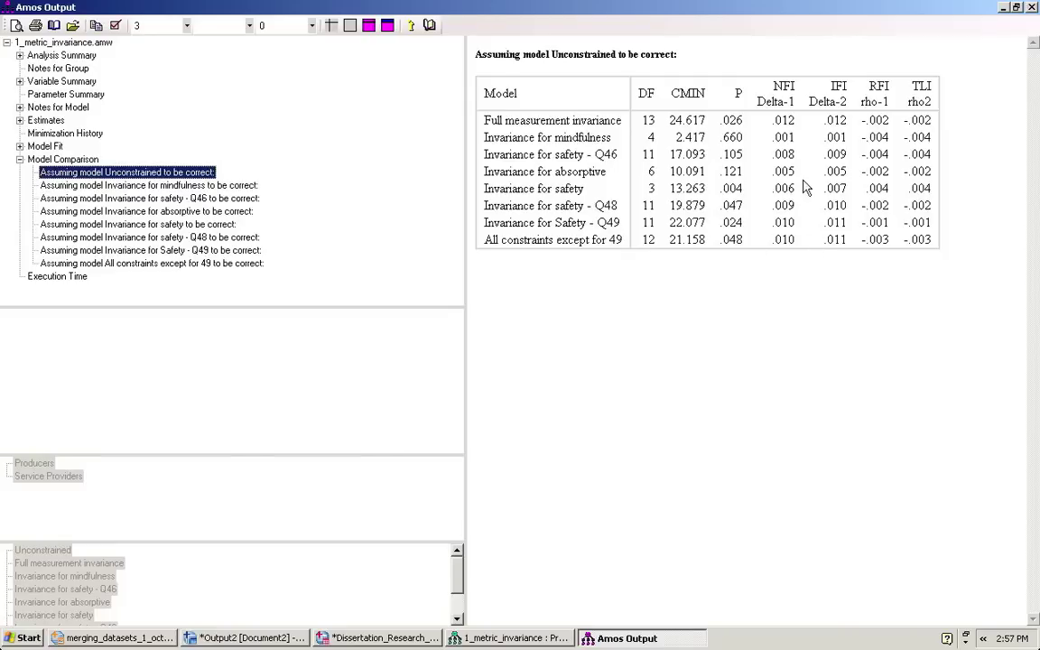
pyautogui.click(1032, 8)
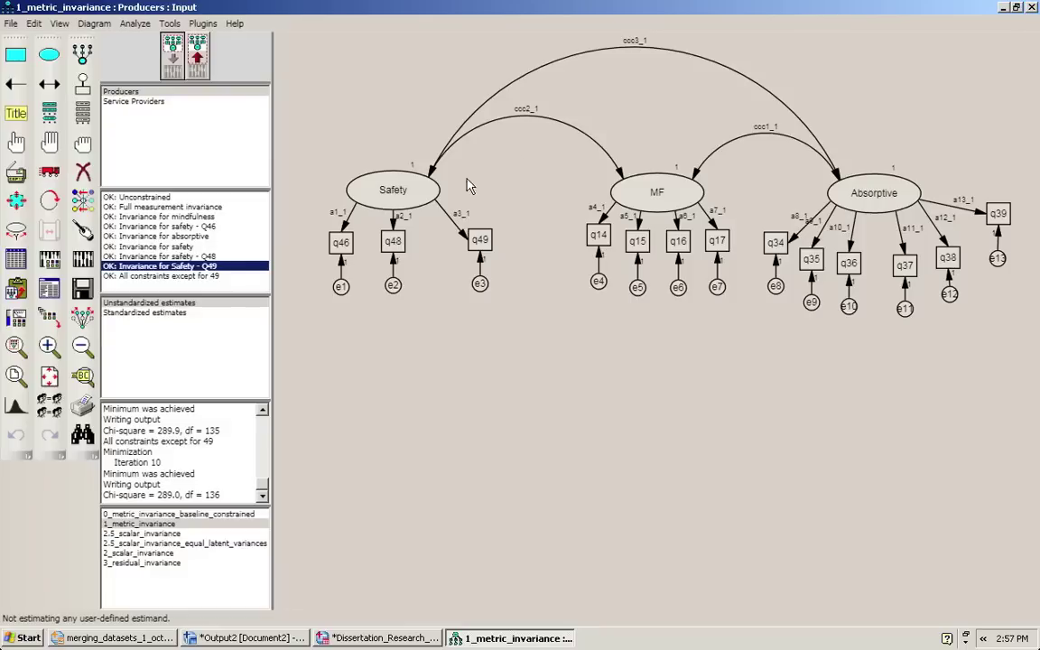
# Inspect the parameter constraints of the All constraints except for 49 model, and close its definition
pyautogui.doubleClick(167, 276)
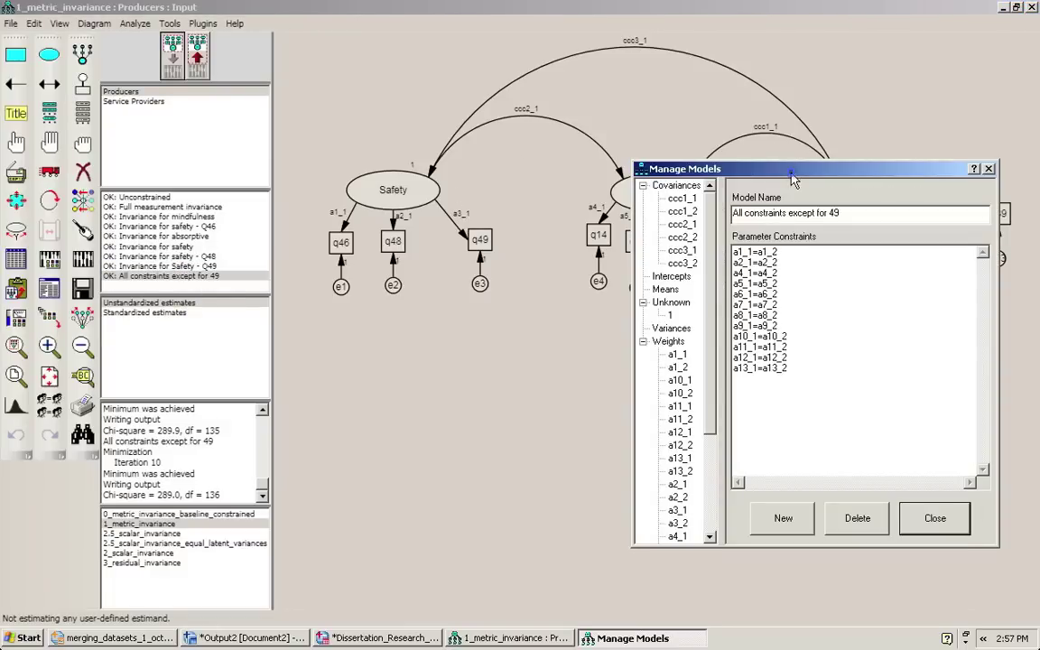
pyautogui.moveTo(789, 170)
pyautogui.mouseDown()
pyautogui.moveTo(672, 158)
pyautogui.moveTo(555, 208)
pyautogui.moveTo(611, 243)
pyautogui.moveTo(783, 224)
pyautogui.mouseUp()
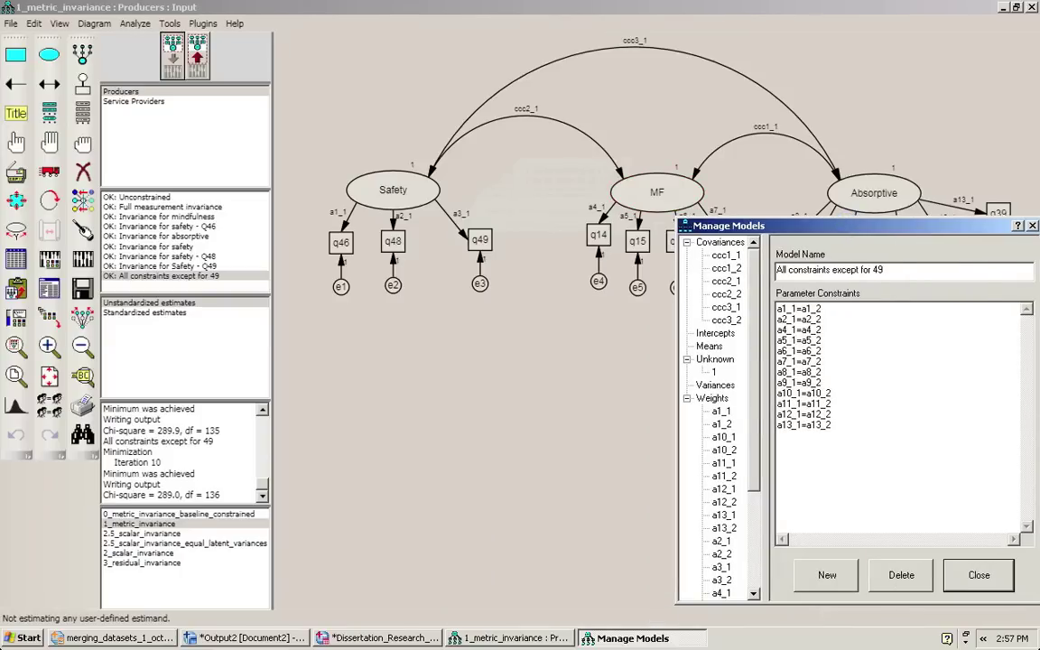
pyautogui.click(966, 583)
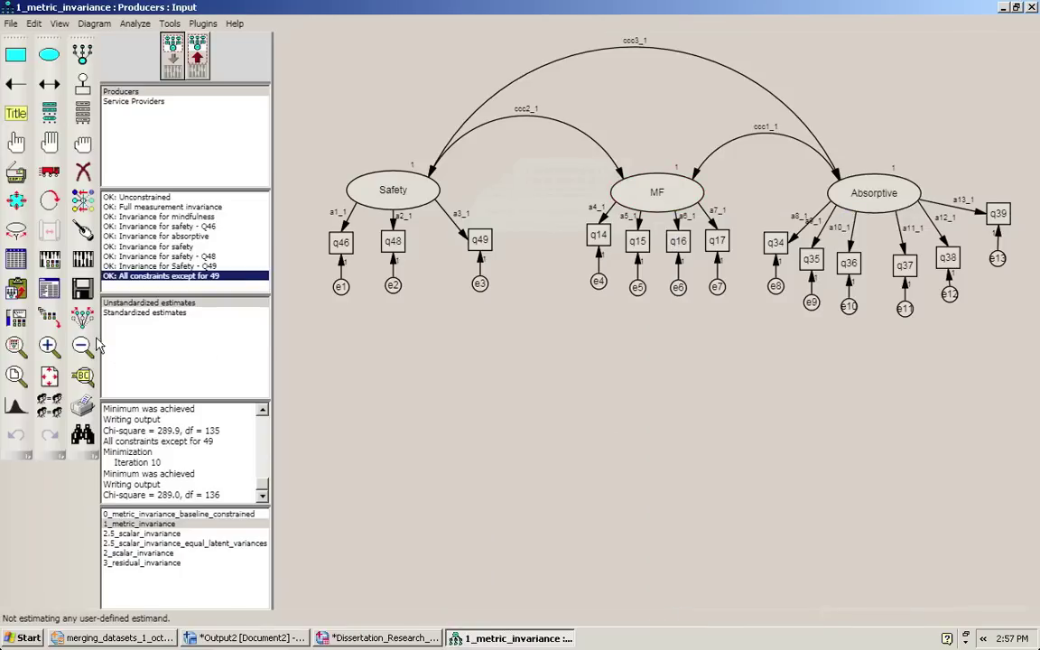
# Examine the All constraints except for 49 model in the comparison assuming the Unconstrained model to be correct, and close the output
pyautogui.click(46, 260)
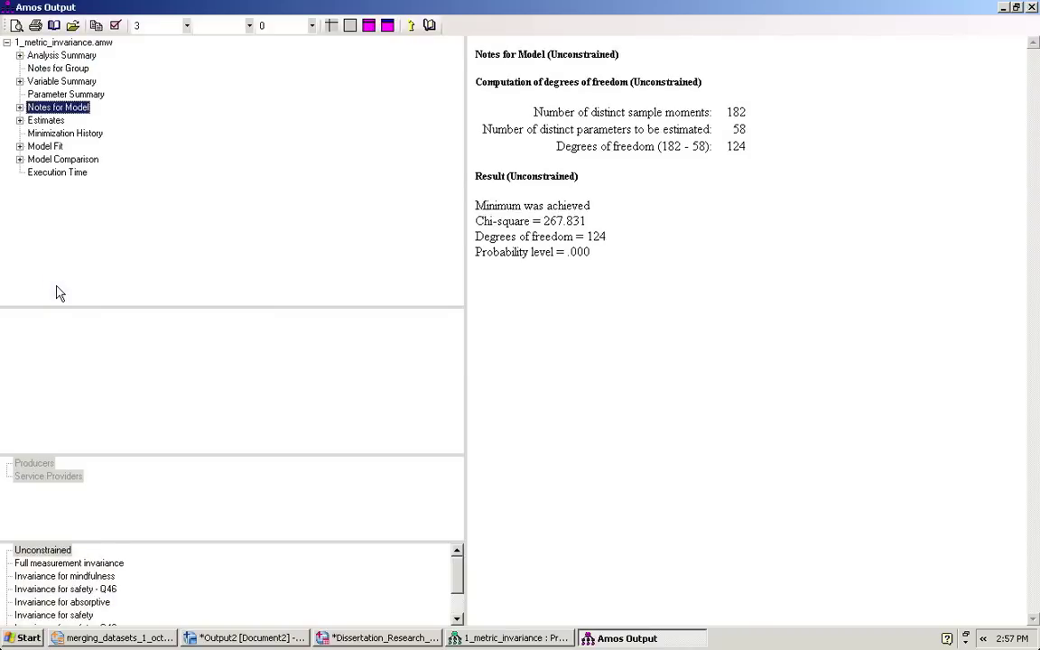
pyautogui.click(21, 160)
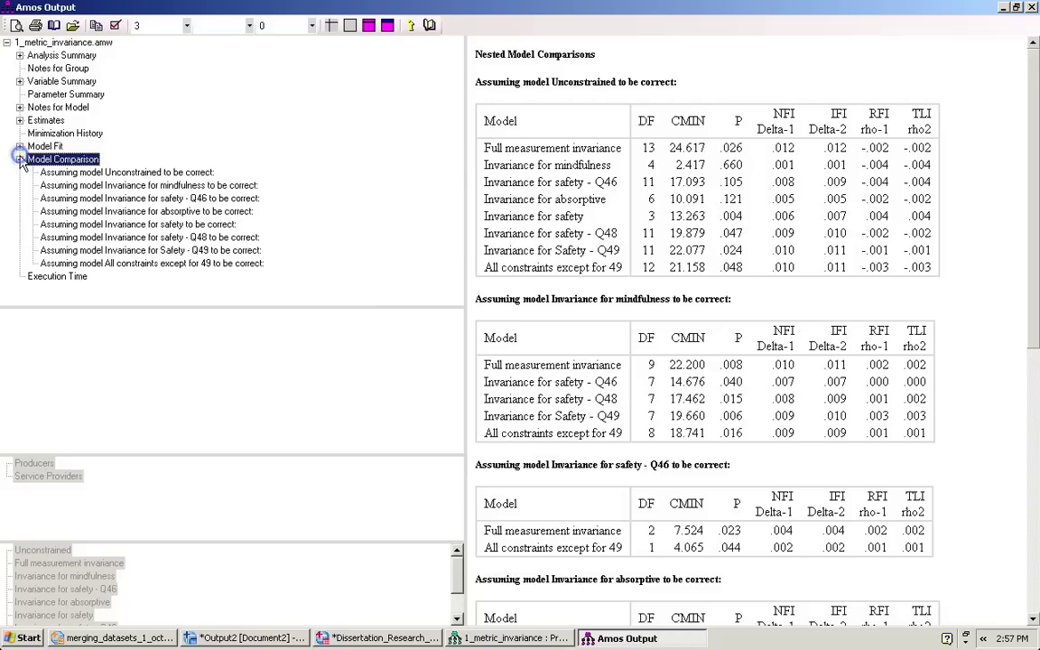
pyautogui.click(120, 172)
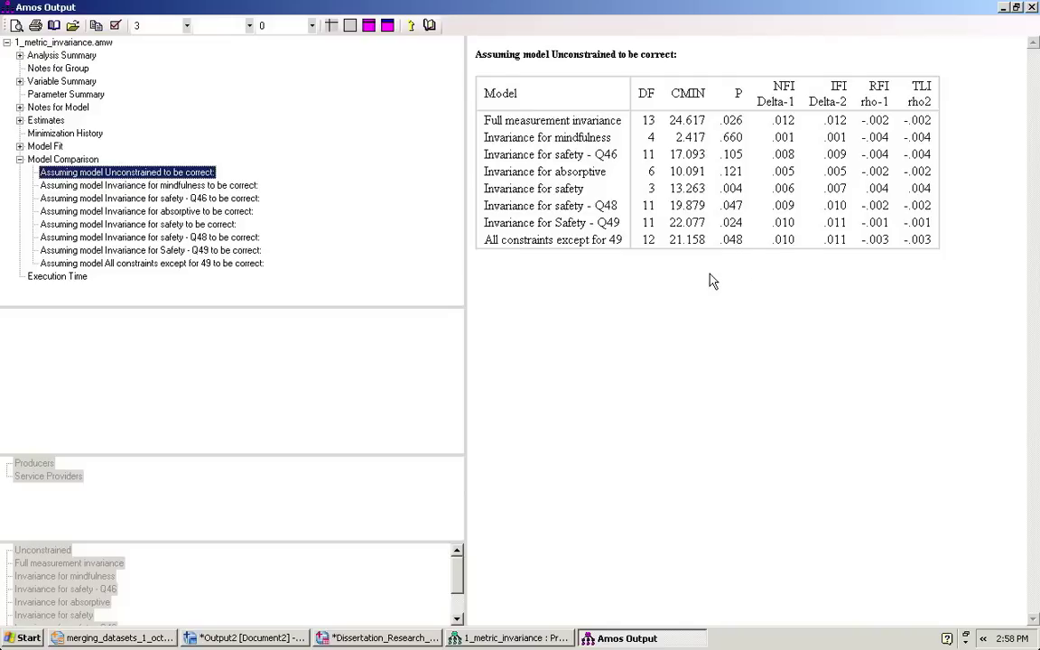
pyautogui.click(1031, 7)
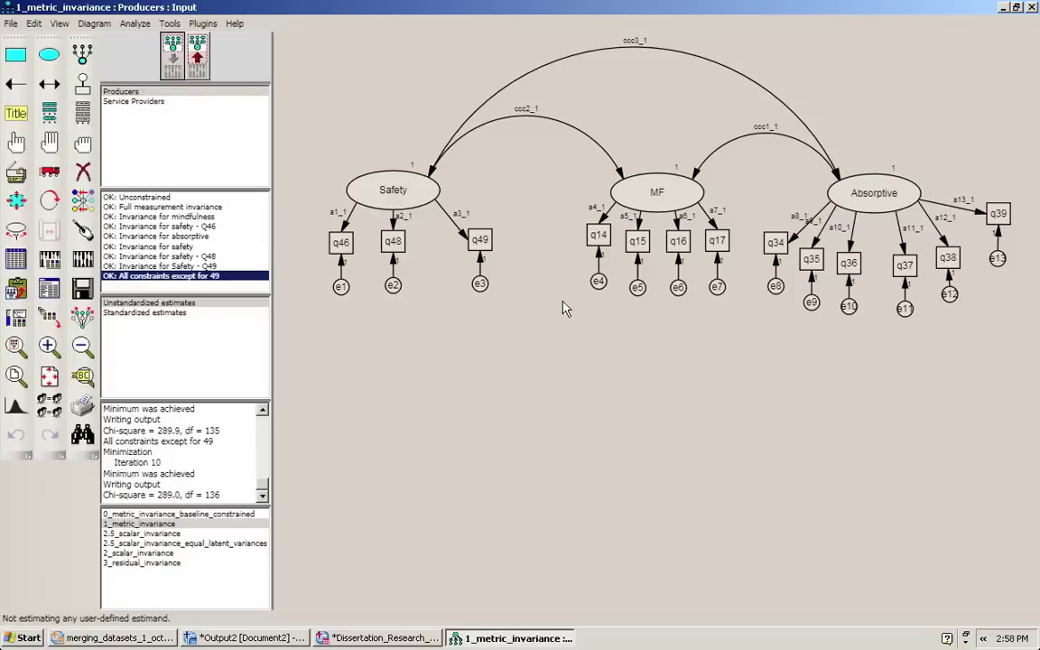